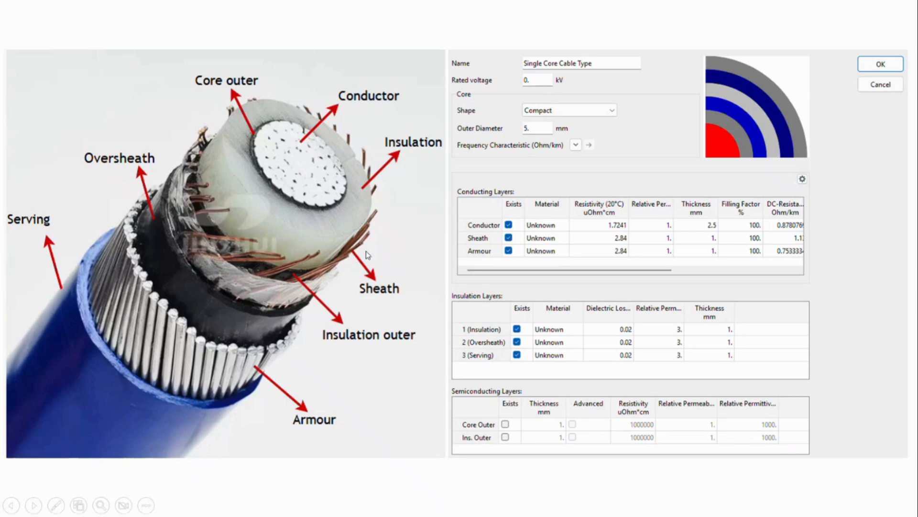
- Advance past the cable parts slide, switch to DIgSILENT PowerFactory and check the upper terminal's basic data
key(Right)
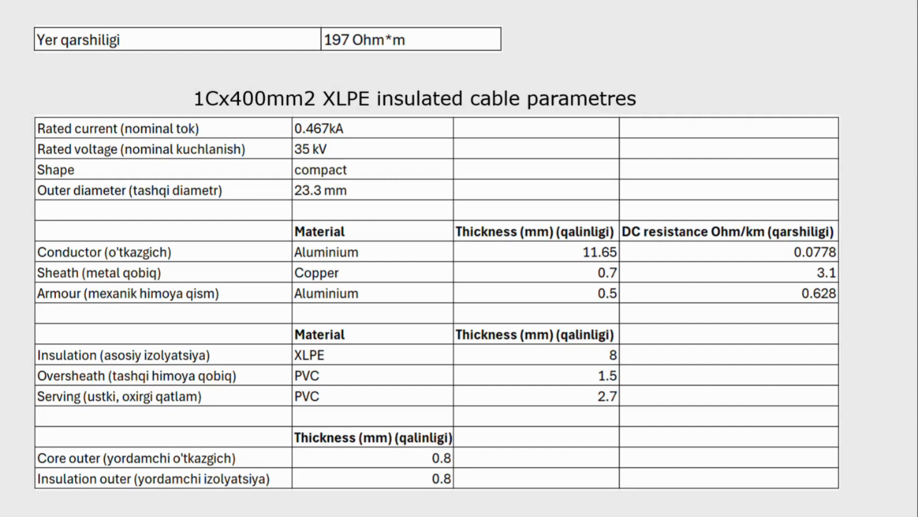
key(alt+Tab)
key(alt+Tab)
key(alt+Tab)
key(alt+Tab)
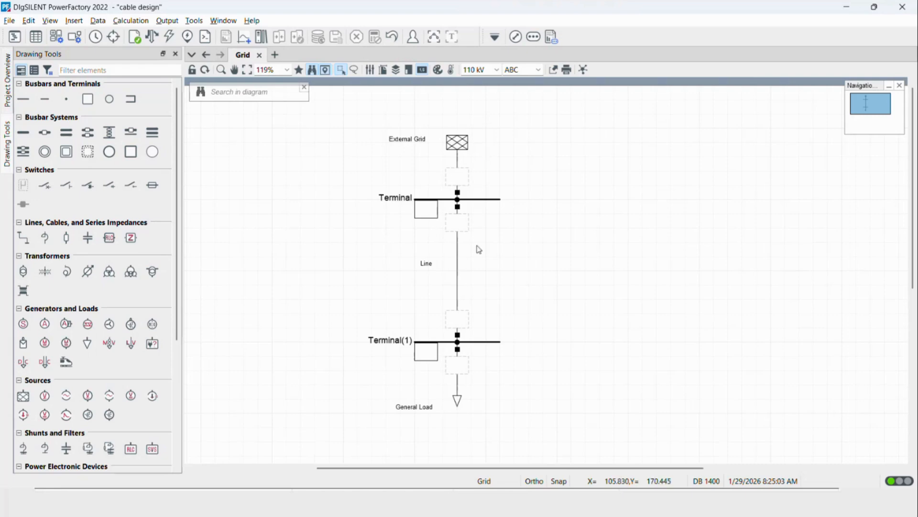
double_click(478, 199)
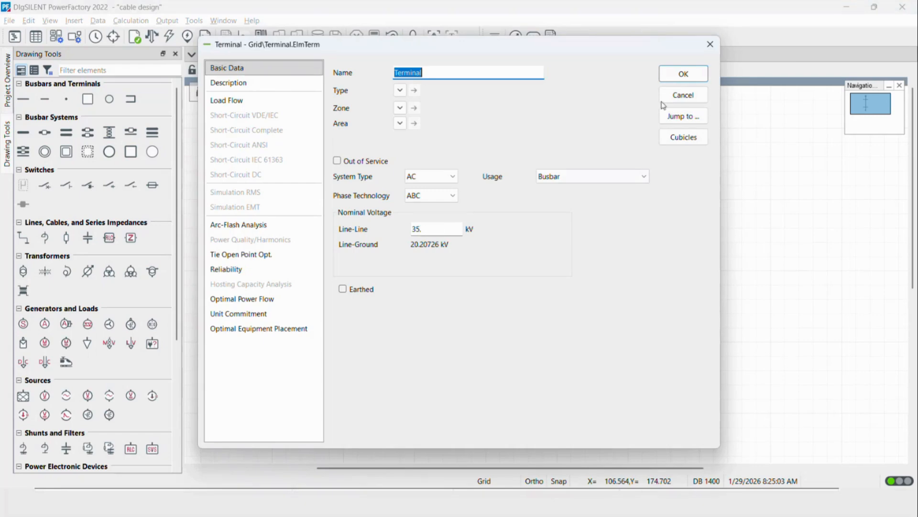
click(683, 75)
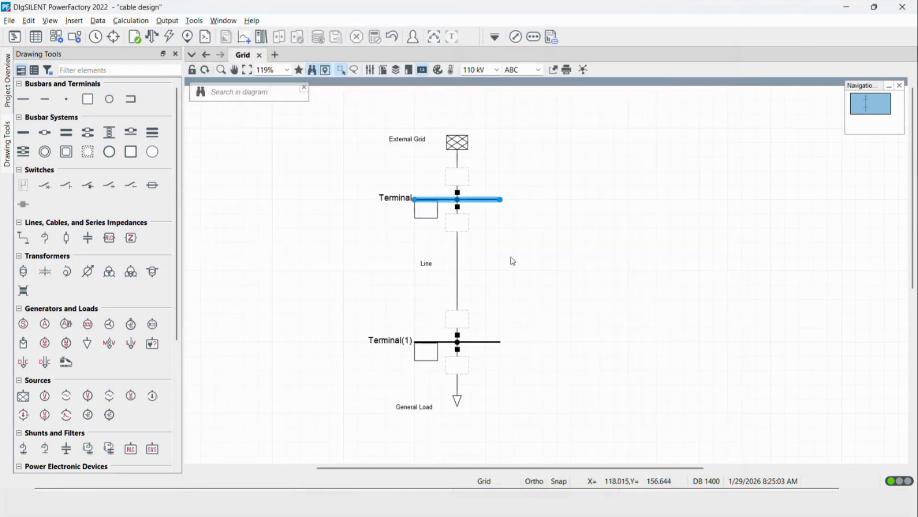
- Create a new project Cable Definition (TypCabsys) as the type of the line between the two terminals
click(458, 269)
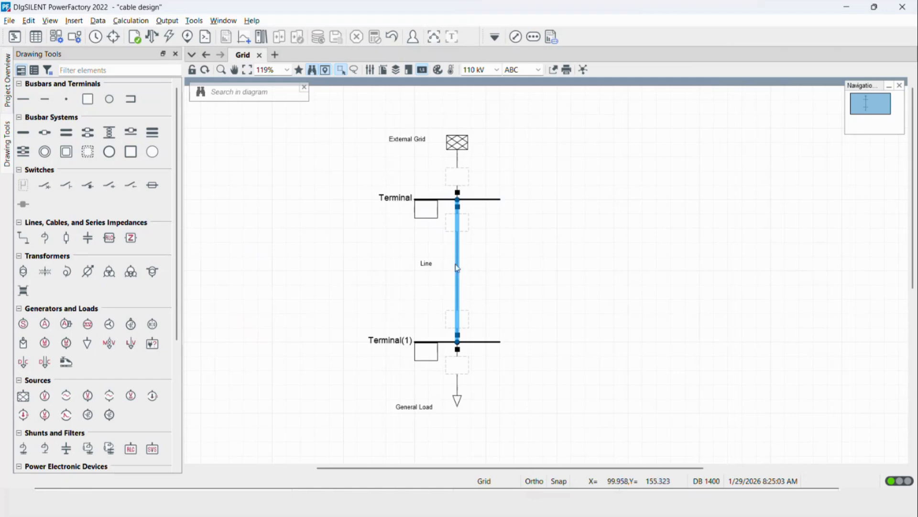
double_click(457, 269)
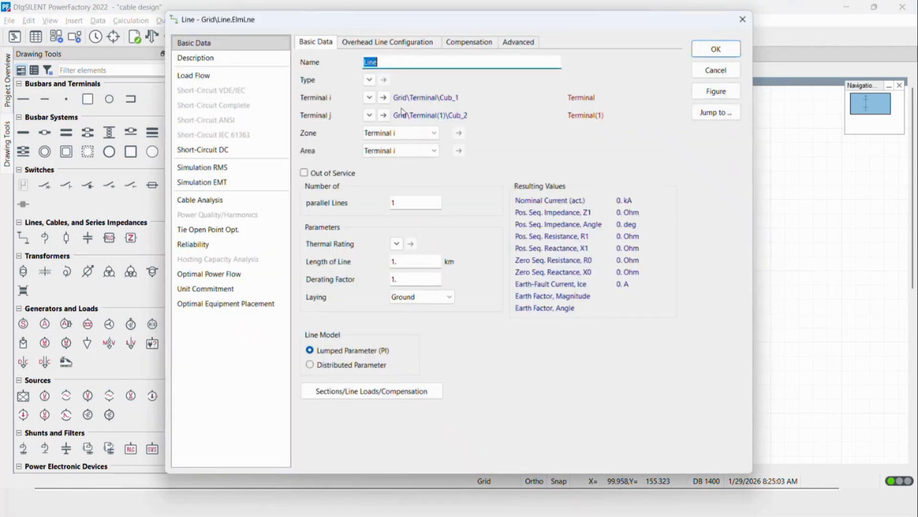
click(370, 79)
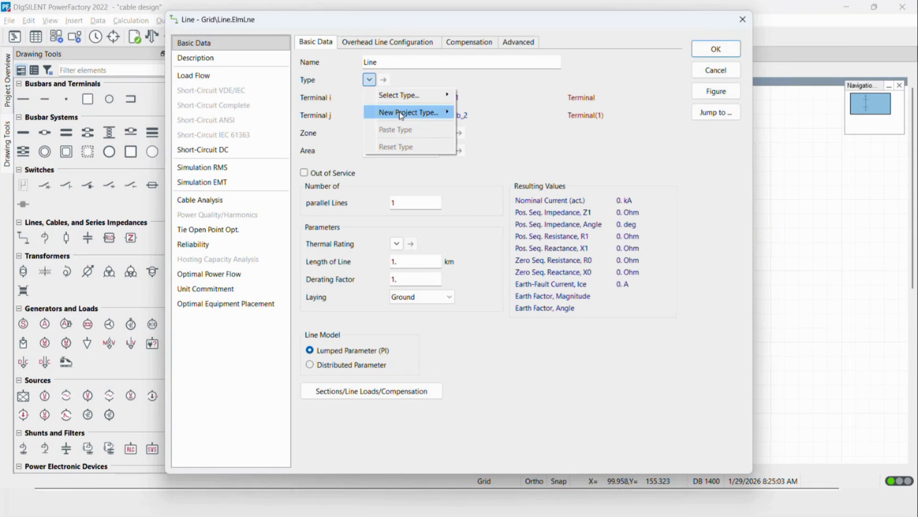
mouse_move(400, 115)
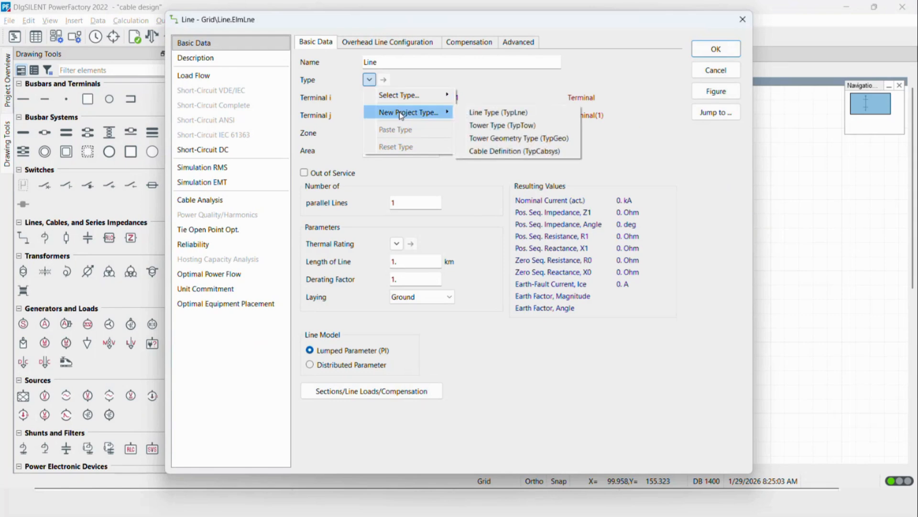
click(495, 151)
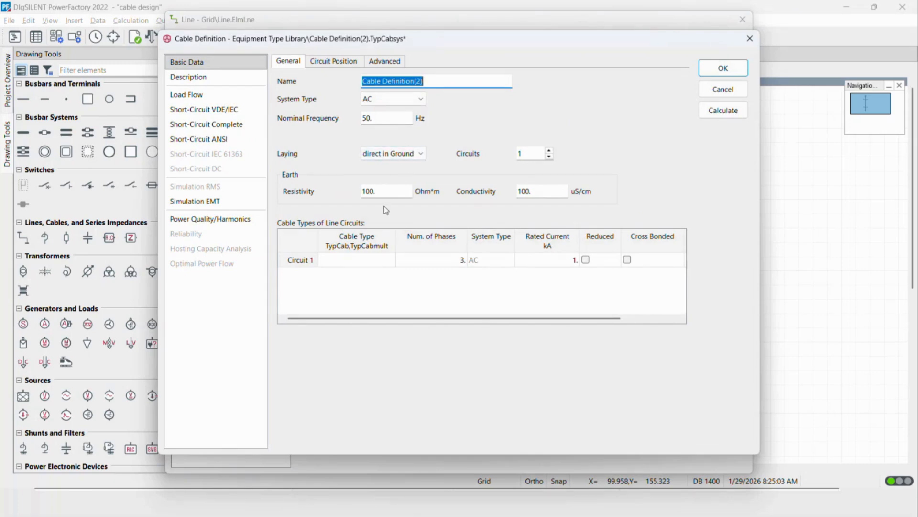
- Look up the earth resistivity on the cable parameter slide in PowerPoint and return to the cable definition in PowerFactory
key(alt+Tab)
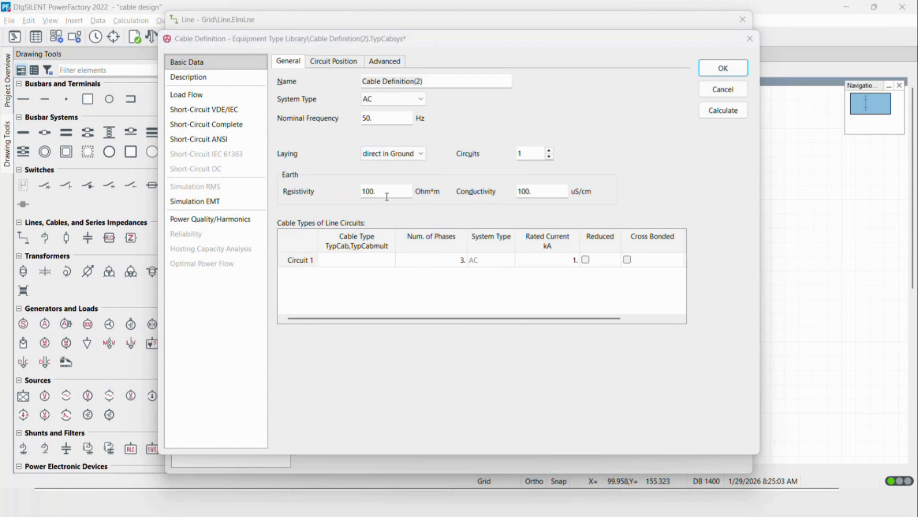
key(alt+Tab)
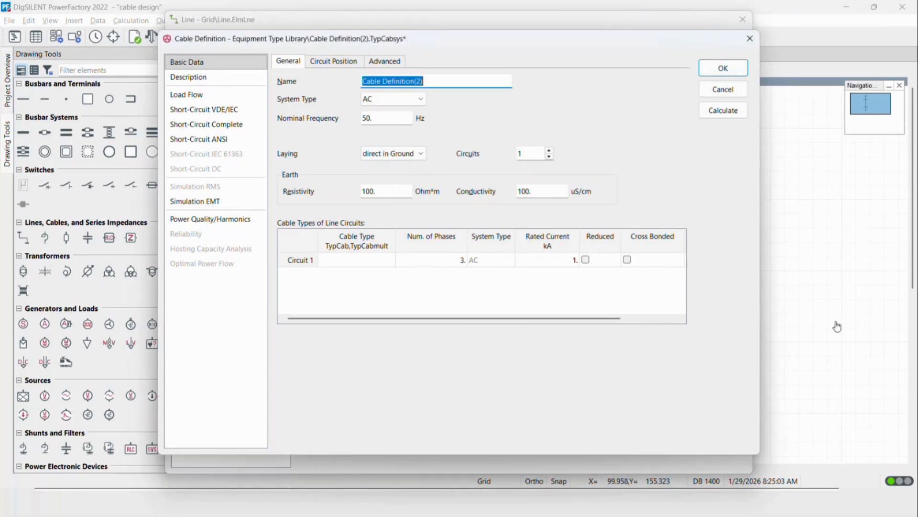
key(alt+Tab)
key(alt+Tab)
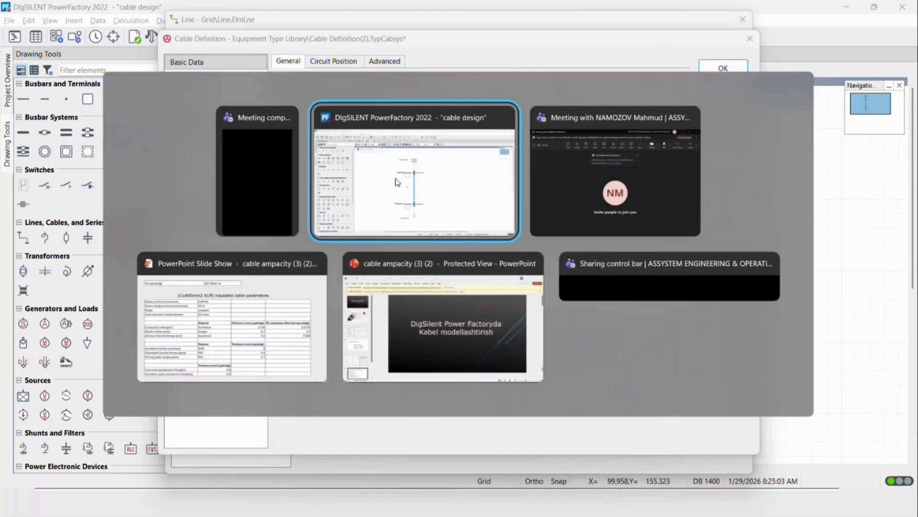
key(alt+Tab)
key(alt+Tab)
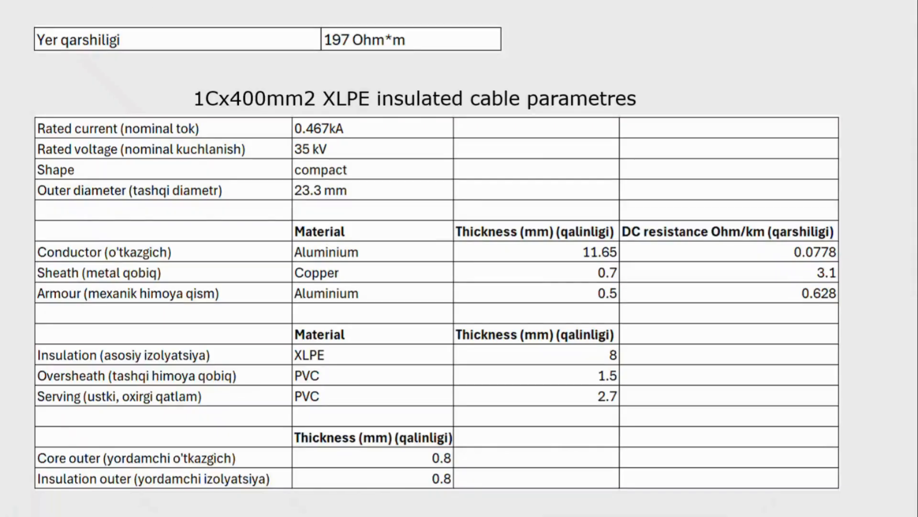
key(alt+Tab)
key(alt+Tab)
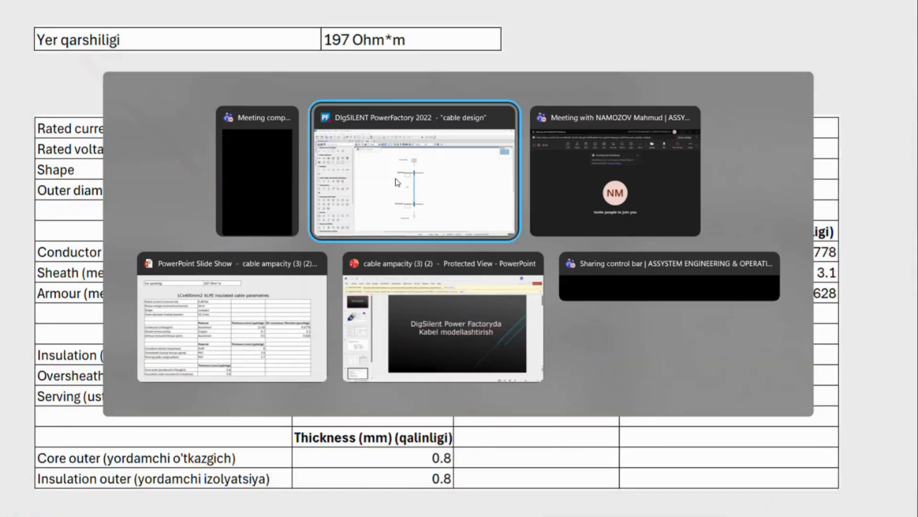
key(alt+Tab)
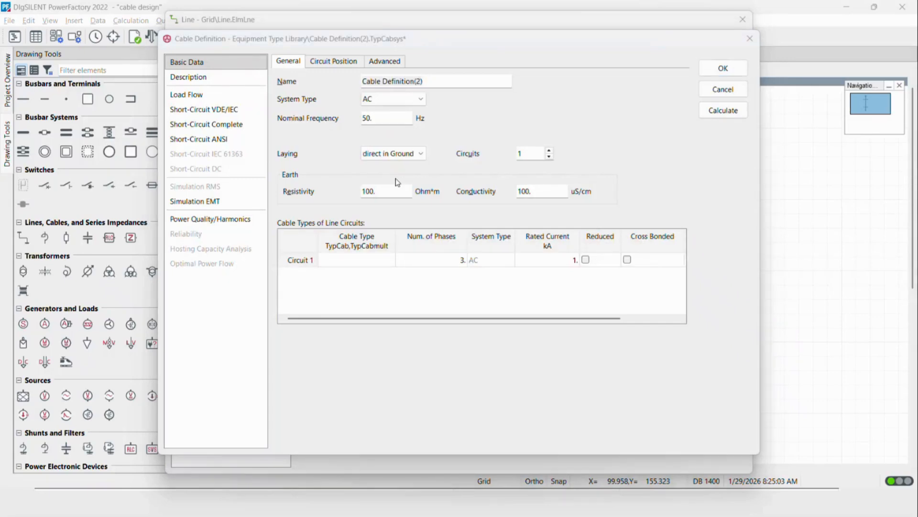
click(396, 182)
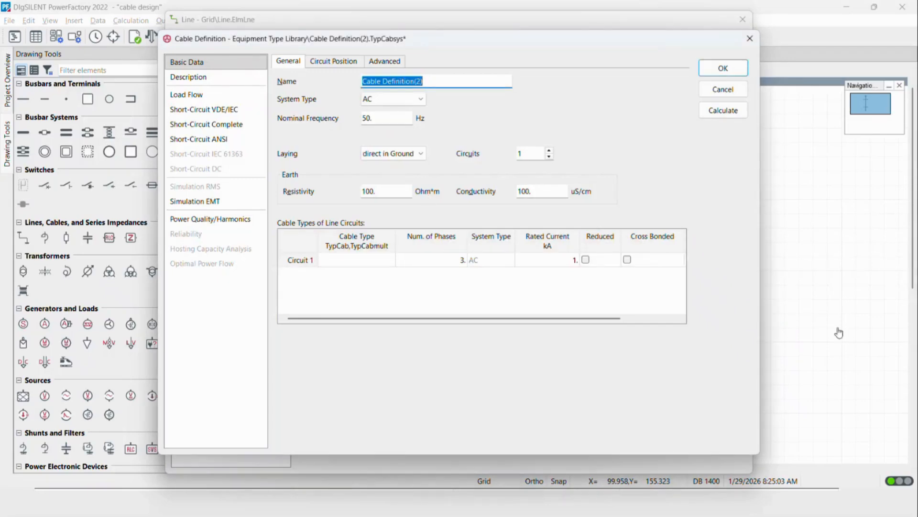
key(alt+Tab)
key(alt+Tab)
click(836, 329)
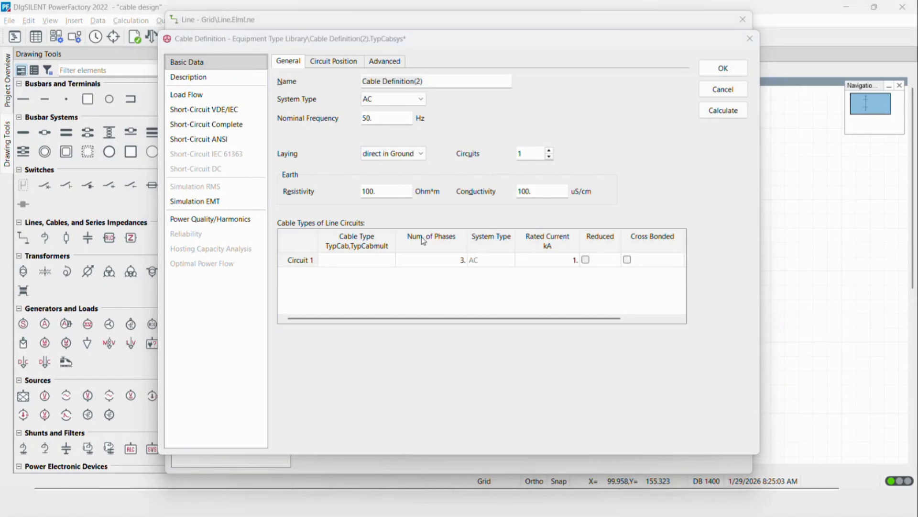
key(alt+Tab)
key(Tab)
key(Tab)
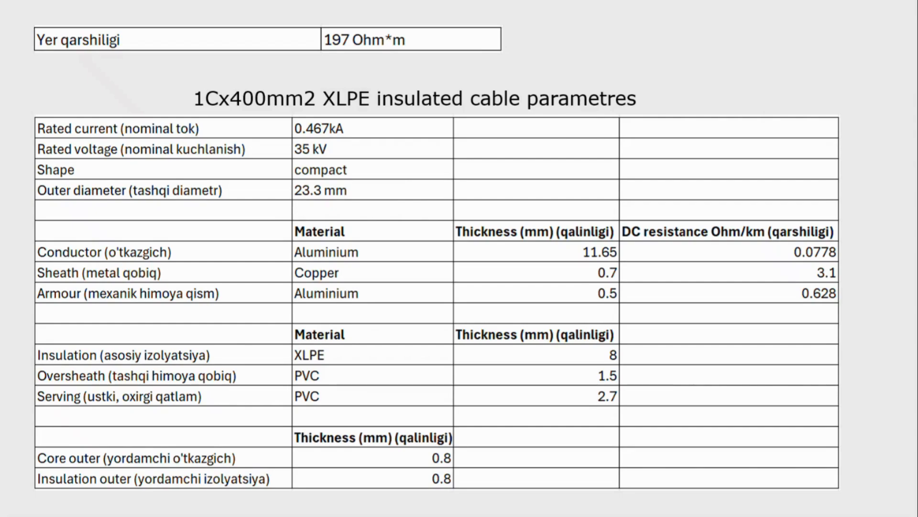
key(alt+Tab)
key(Tab)
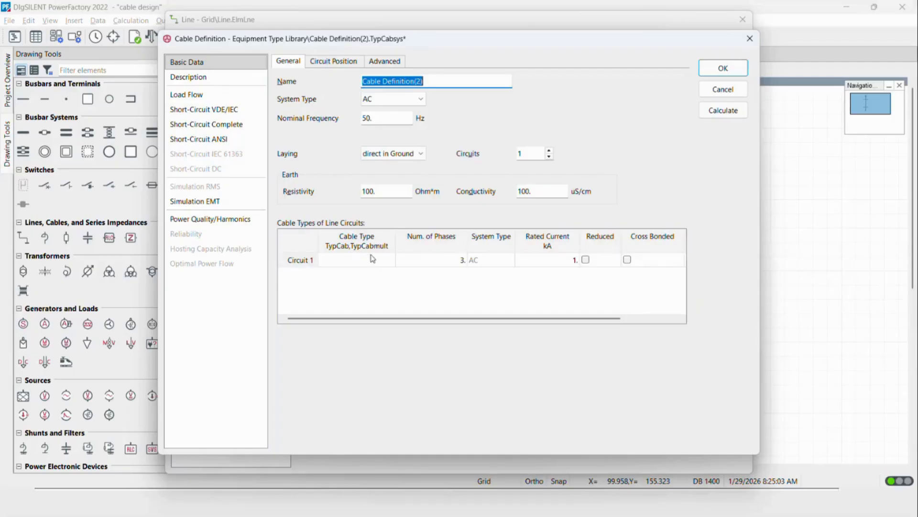
- Set the earth resistivity in the cable definition to 197 Ohm*m
click(381, 188)
text(197)
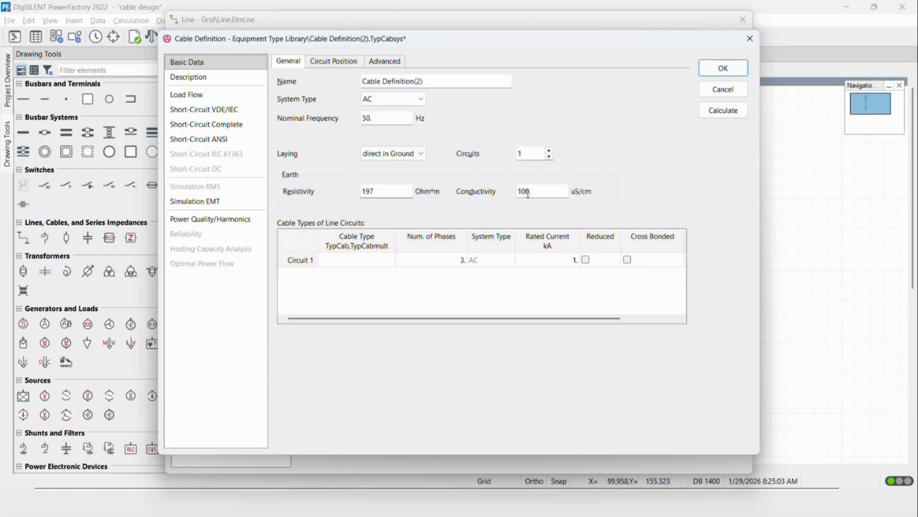
click(456, 220)
- Look up the rated current on the PowerPoint slide and set Circuit 1's rated current to 0.467 kA in PowerFactory
key(alt+Tab)
key(alt+Tab)
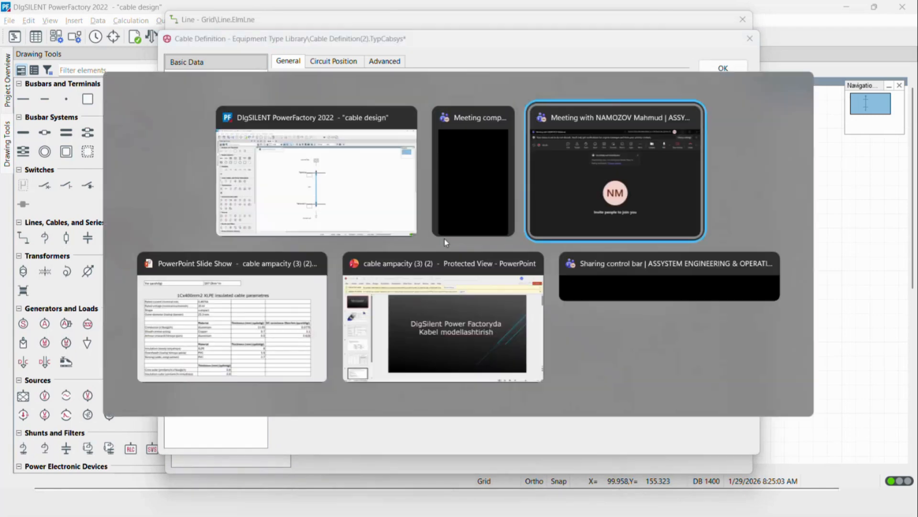
key(alt+Tab)
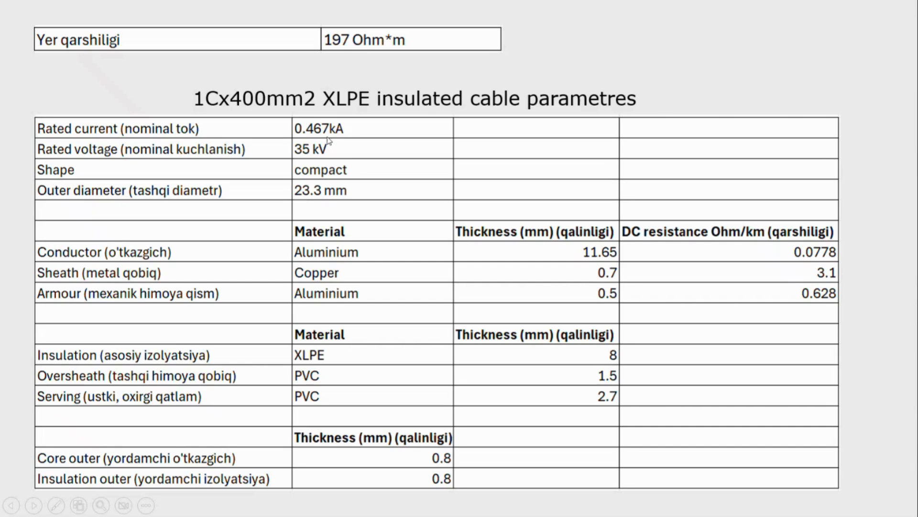
key(alt+Tab)
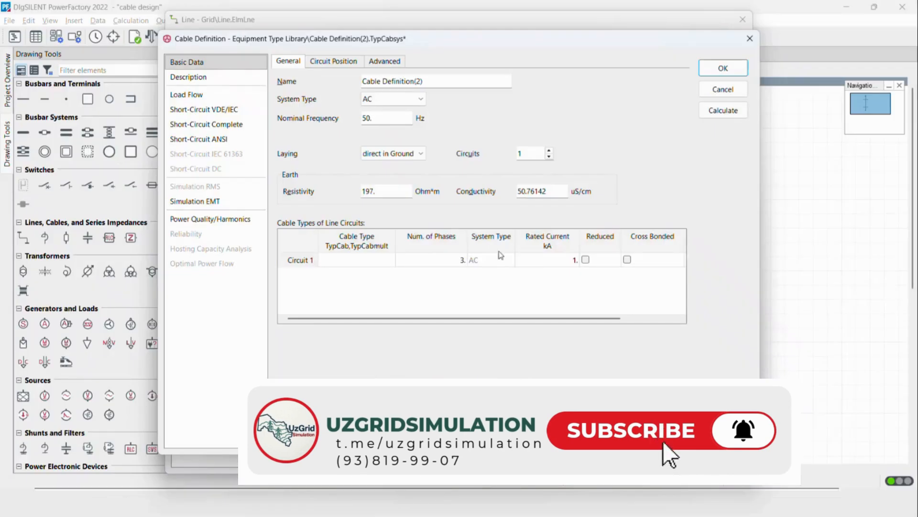
double_click(551, 263)
key(BackSpace)
key(BackSpace)
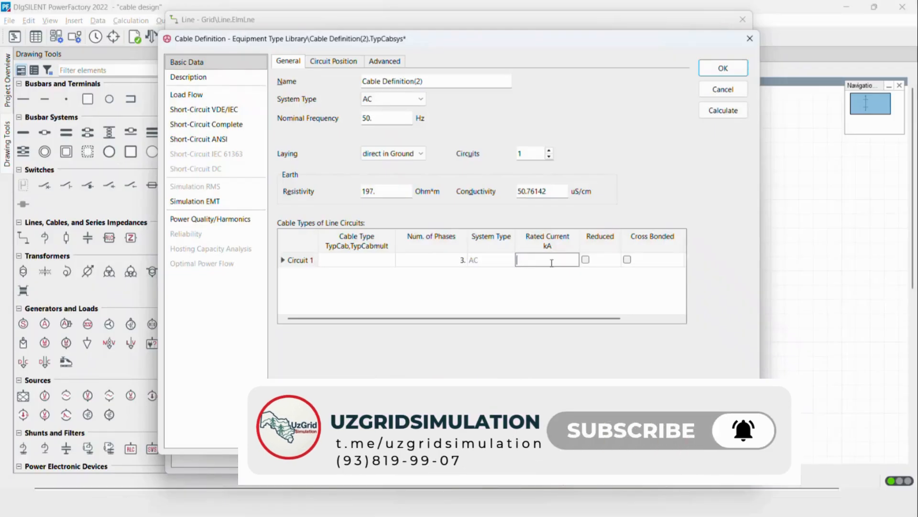
text(0.467)
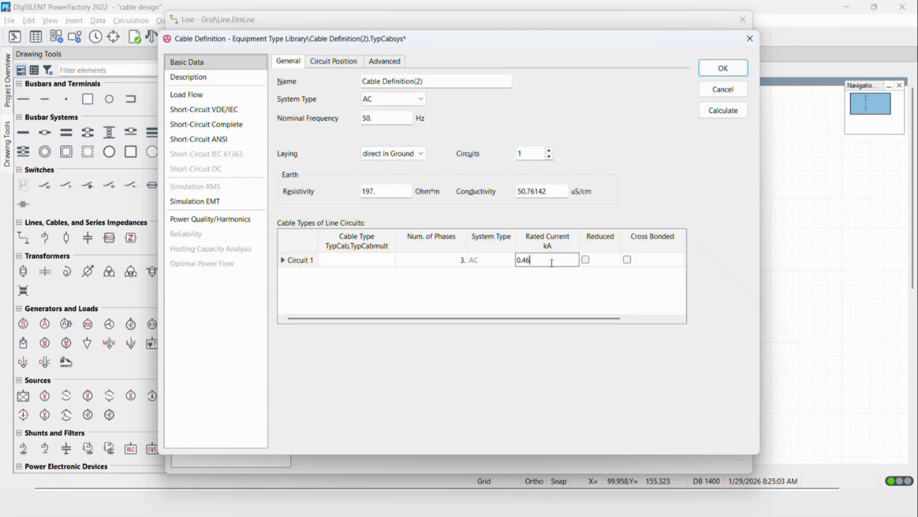
- Create a new Single Core Cable Type (TypCab) in the Equipment Type Library for Circuit 1's cable type
click(368, 261)
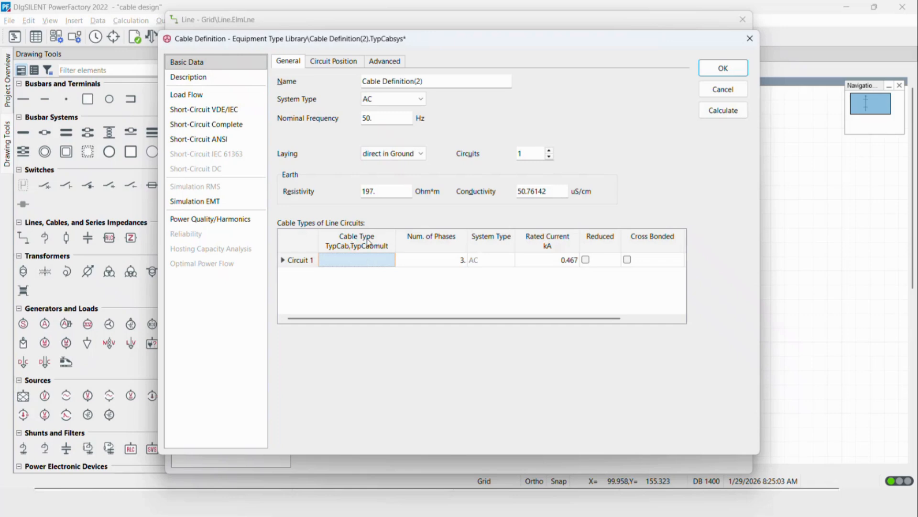
double_click(365, 260)
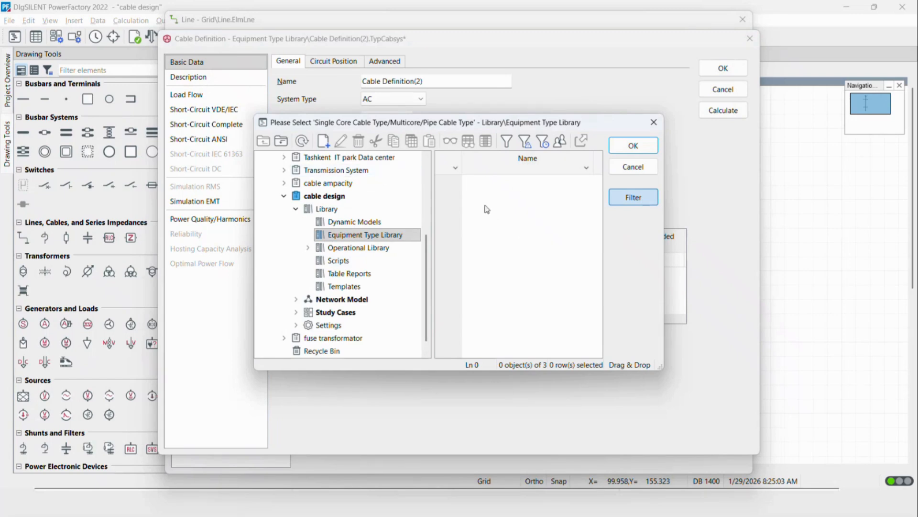
click(328, 148)
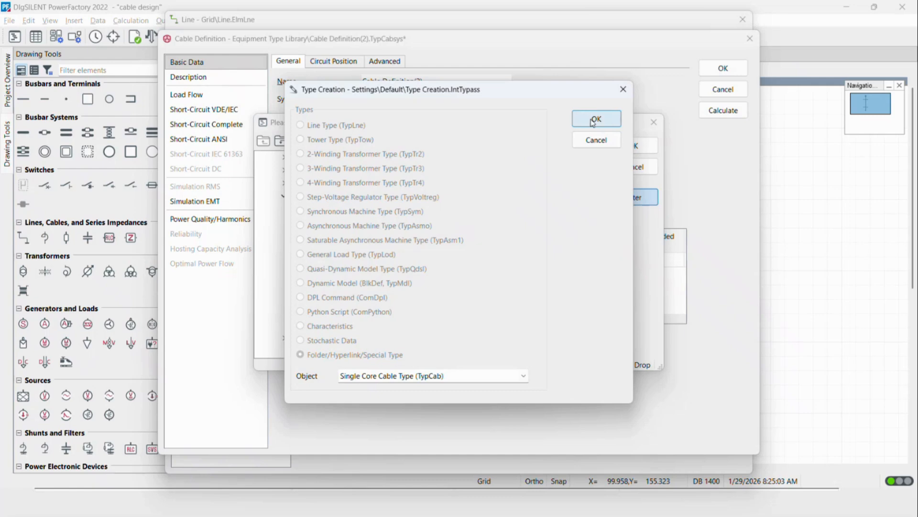
click(595, 120)
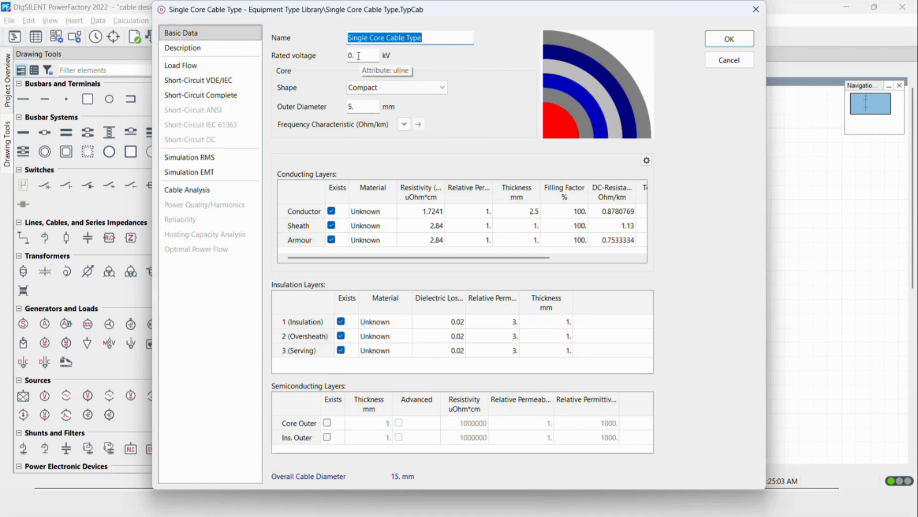
- Consult the PowerPoint parameter slide, set the single core cable's rated voltage to 35 kV in PowerFactory and keep its core shape Compact
key(alt+Tab)
key(alt+Tab)
key(alt+Tab)
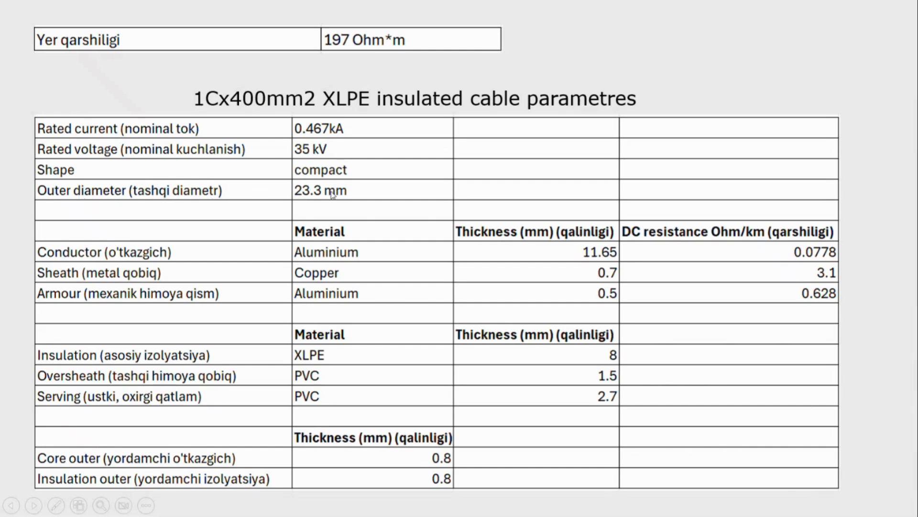
key(alt+Tab)
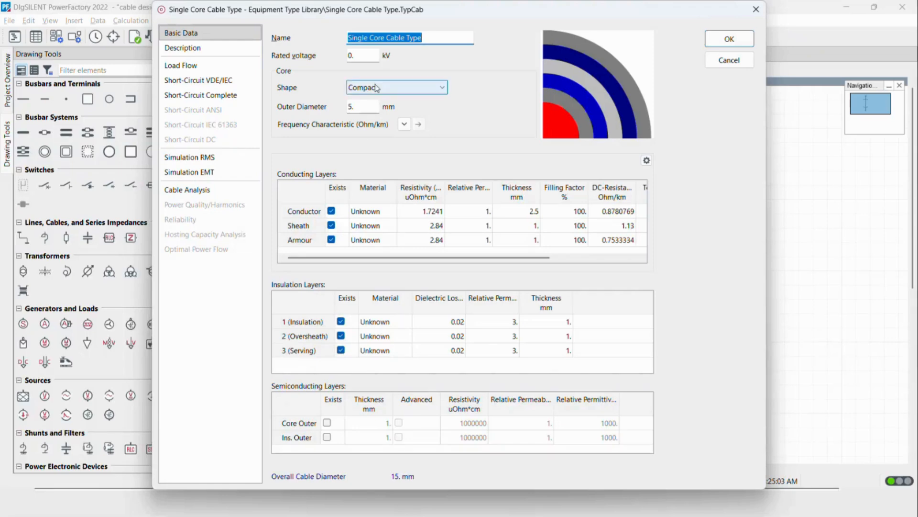
double_click(359, 55)
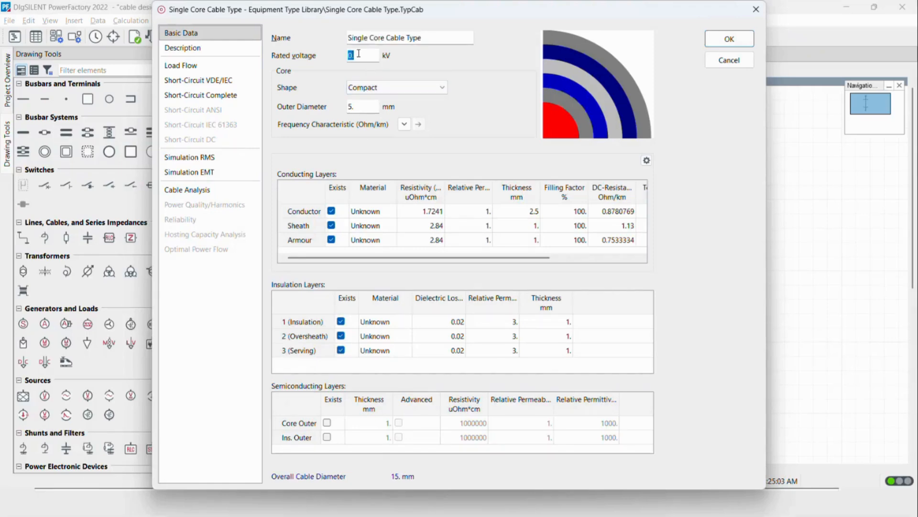
text(35)
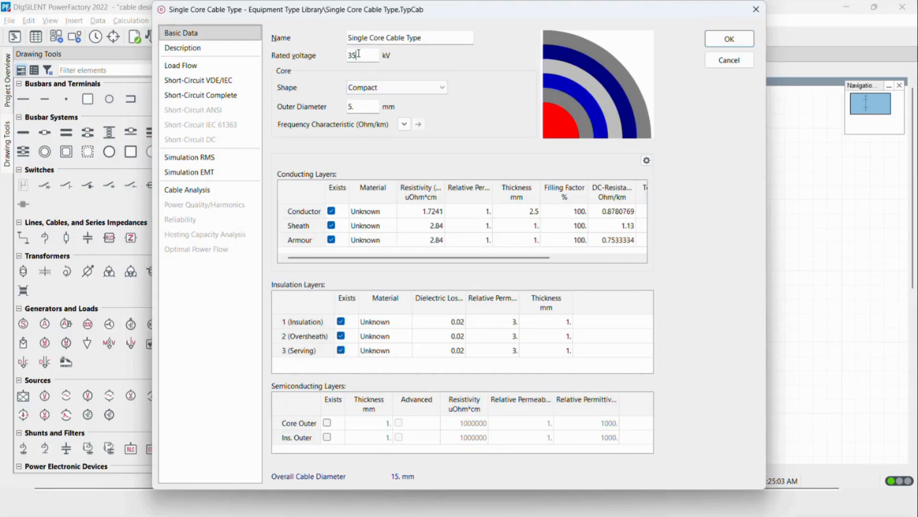
click(388, 94)
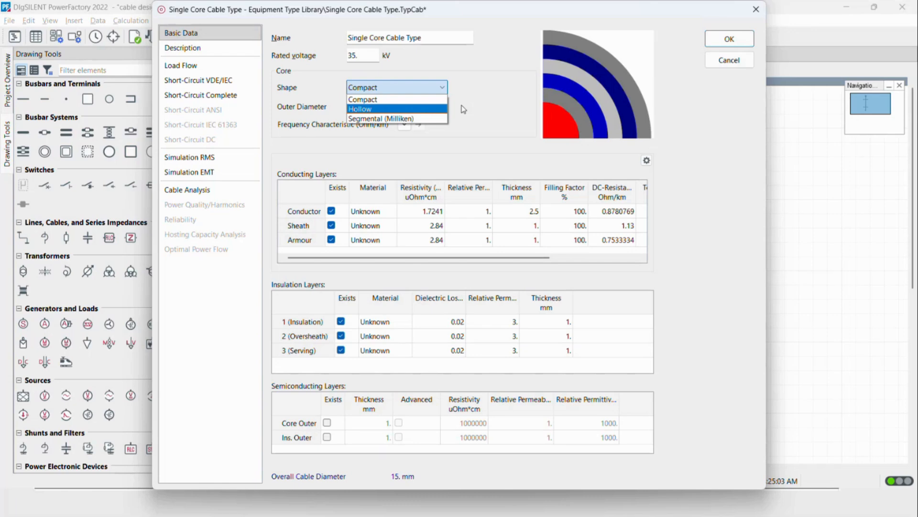
click(401, 85)
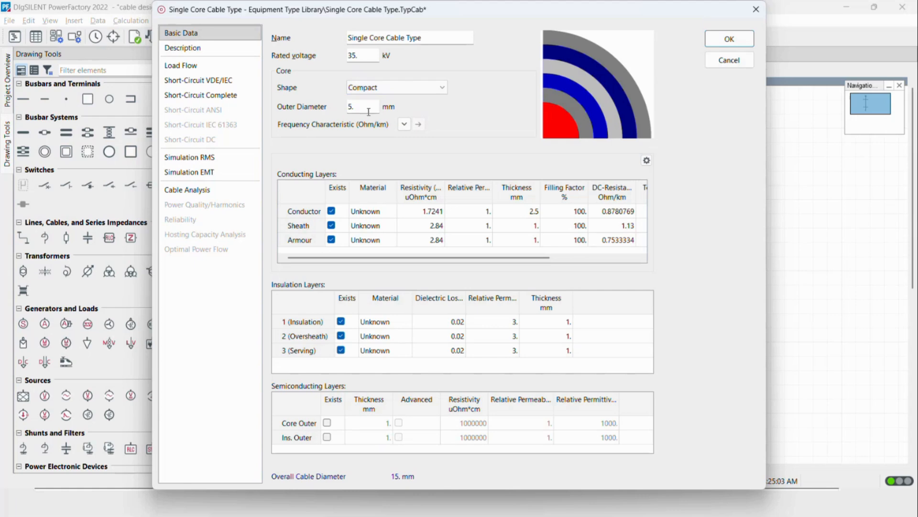
- Set the core's outer diameter to 23.3 mm and enable the core outer and insulation outer semiconducting layers
double_click(353, 110)
text(23.3)
key(Tab)
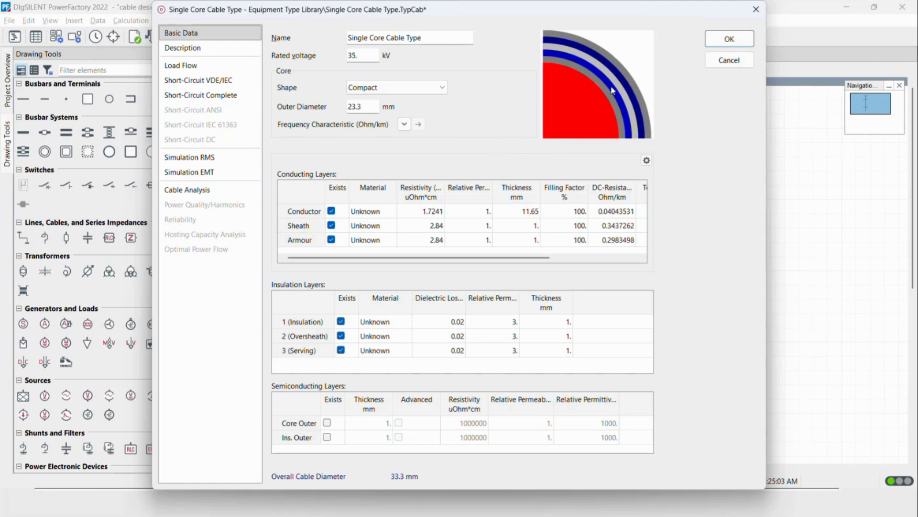
mouse_move(572, 123)
click(327, 422)
click(327, 437)
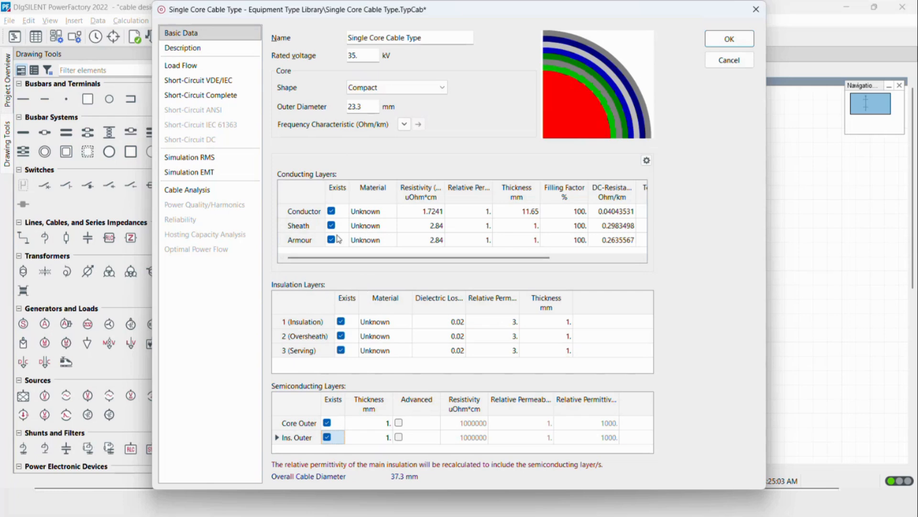
- Check the conductor, sheath and armour materials on the PowerPoint parameter slide and return to PowerFactory
key(alt+Tab)
key(alt+Tab)
key(alt+Tab)
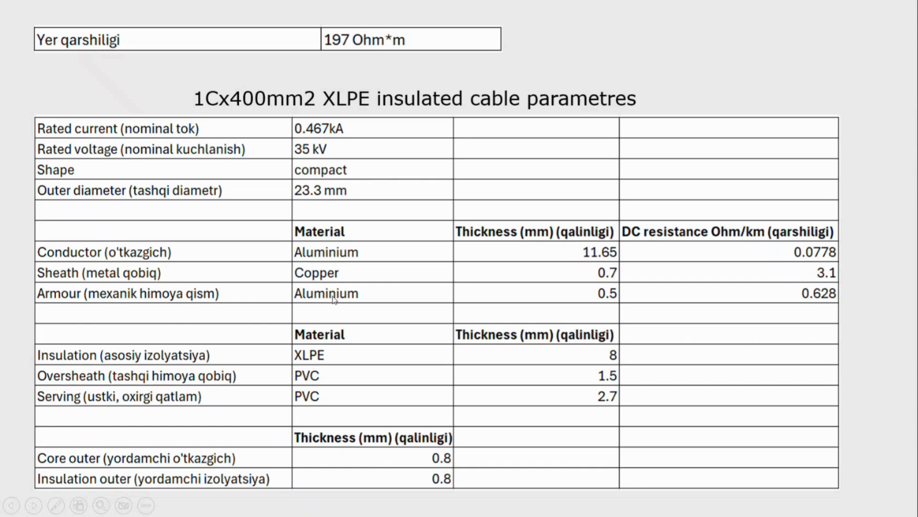
key(alt+Tab)
key(alt+Tab)
key(alt+Tab)
key(alt+Tab)
key(alt+Tab)
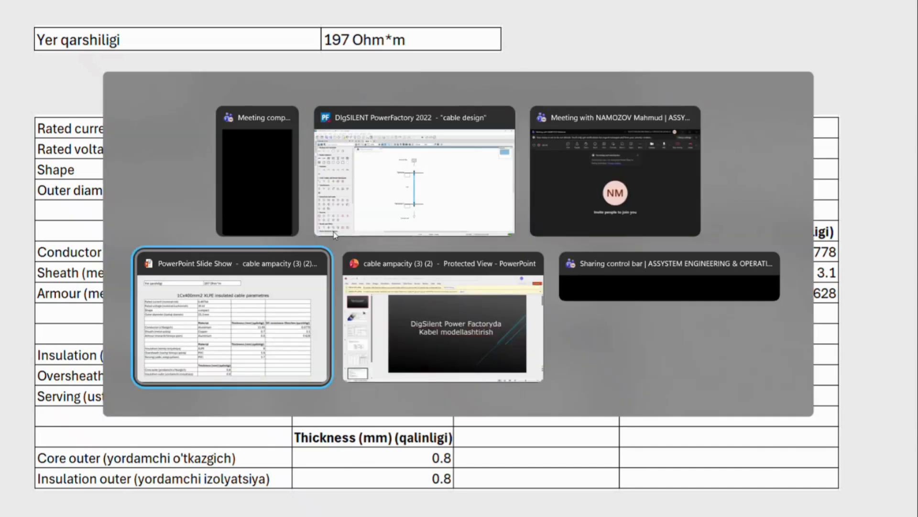
key(alt+Tab)
key(alt+Tab)
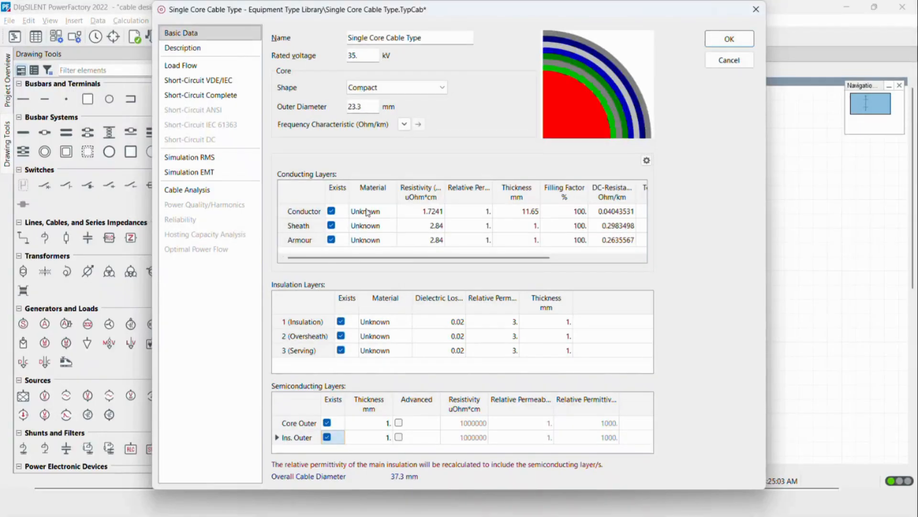
- Set the conducting layer materials to Aluminium for the conductor, Copper for the sheath and Aluminium for the armour
click(370, 214)
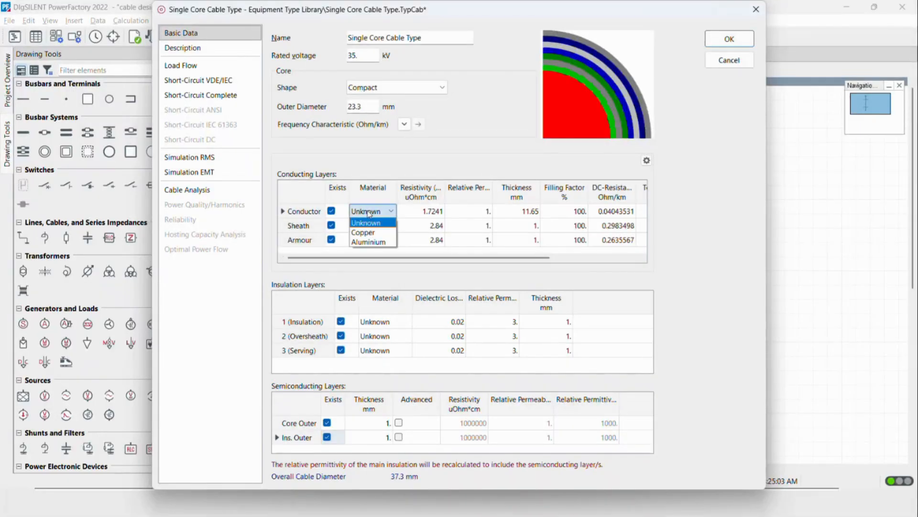
click(369, 241)
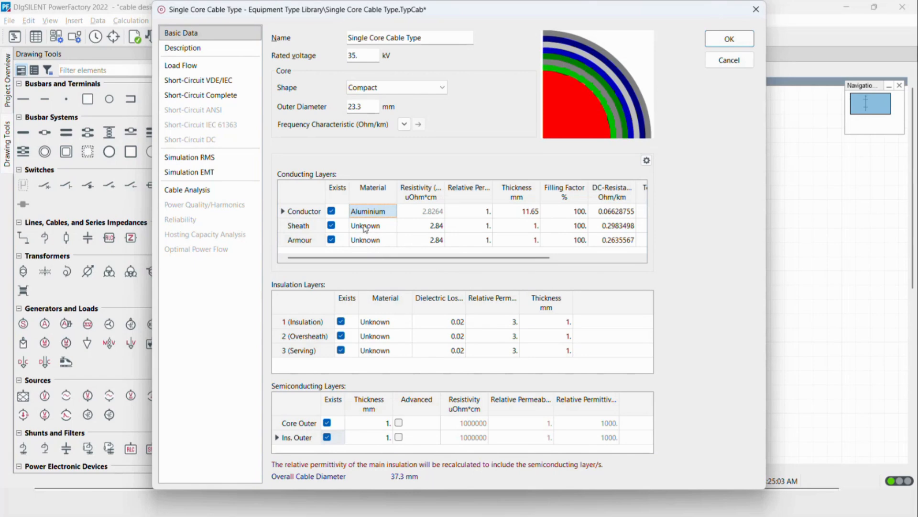
click(365, 228)
click(366, 228)
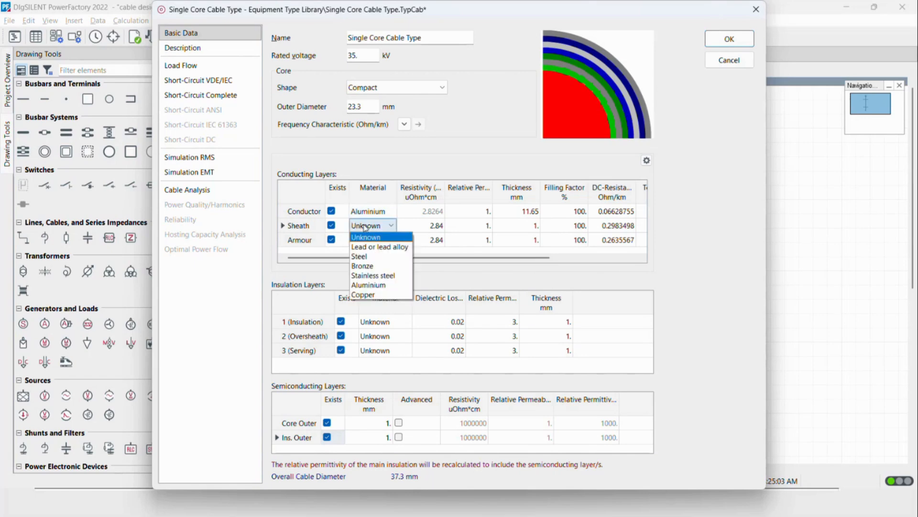
click(366, 295)
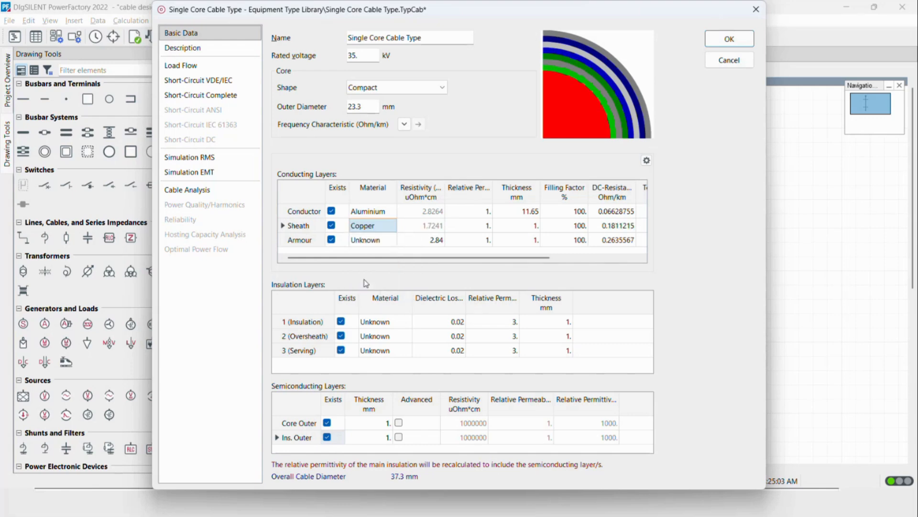
click(366, 242)
click(365, 241)
click(369, 293)
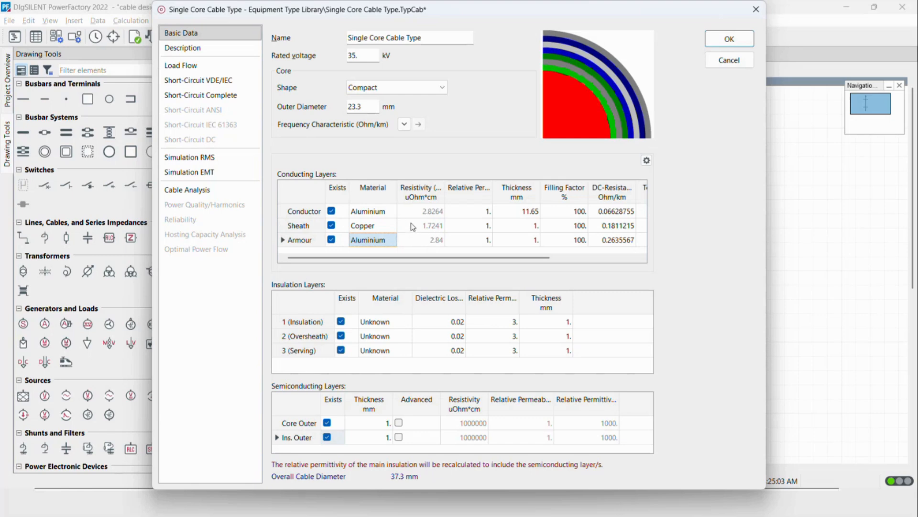
- Switch to the PowerPoint slide show and examine the magnetic permeability and resistivity tables for aluminium and copper
key(alt+Tab)
key(Tab)
key(Tab)
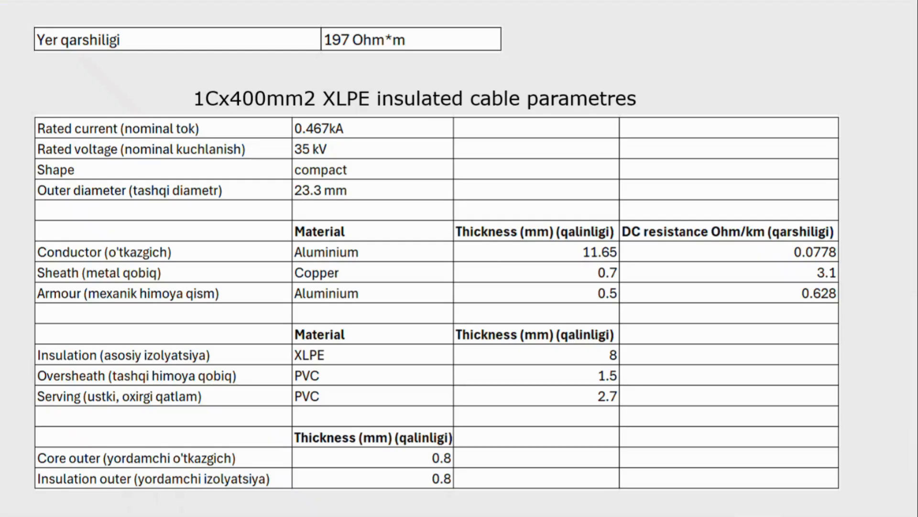
key(Right)
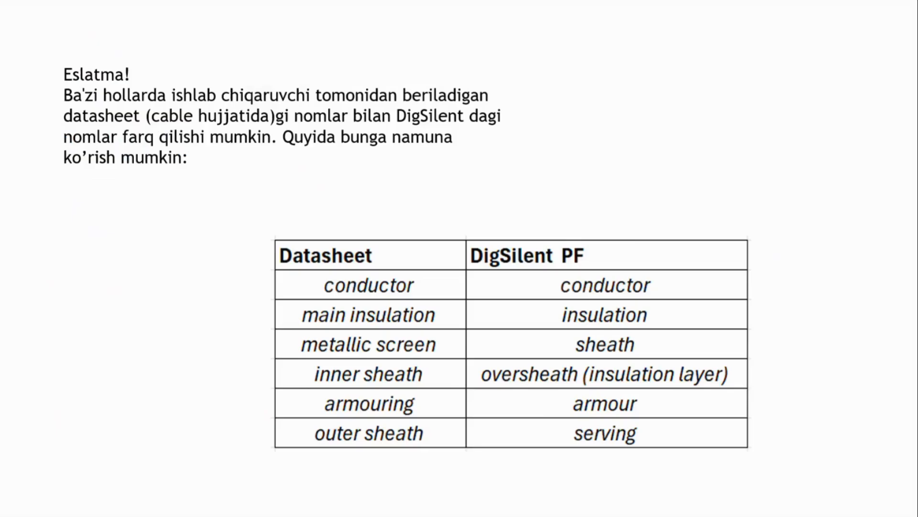
key(Right)
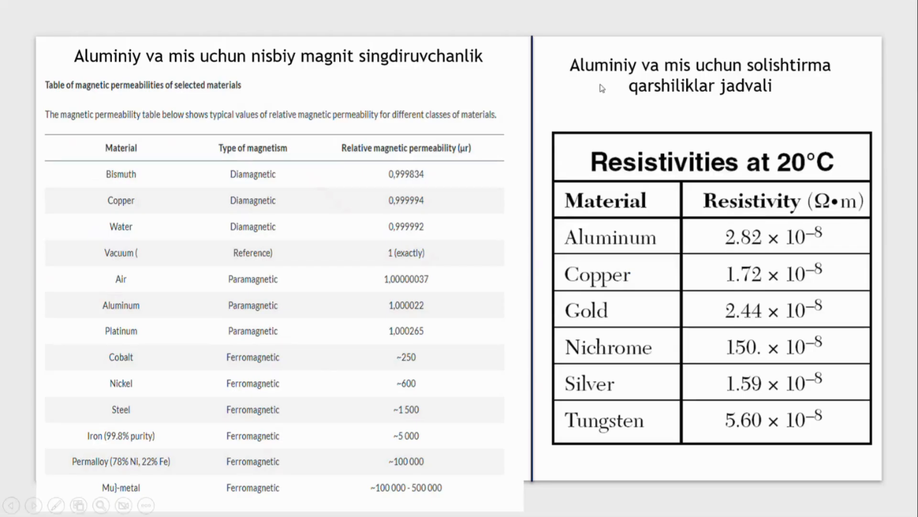
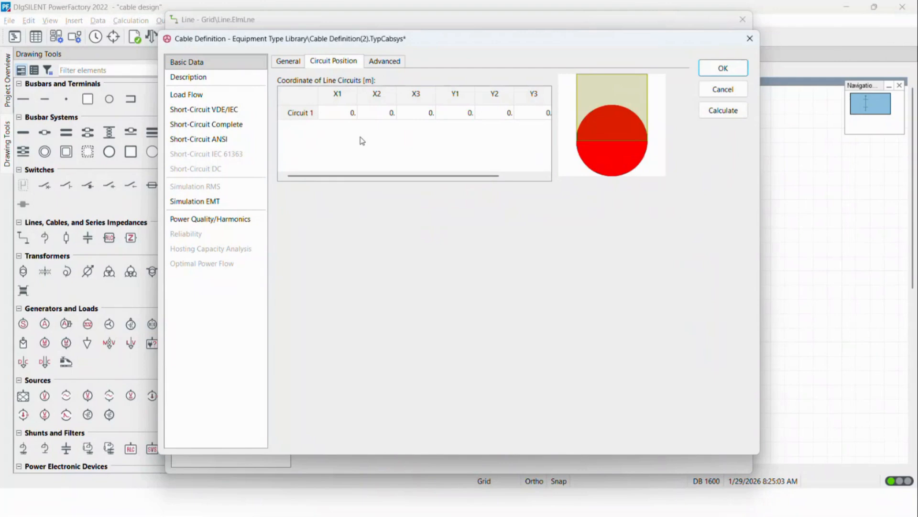
- Set Circuit 1's horizontal coordinates in the cable definition to X1 = -0.1 m and X3 = 0.1 m, keeping X2 at 0
double_click(349, 112)
text(-0.1)
key(Tab)
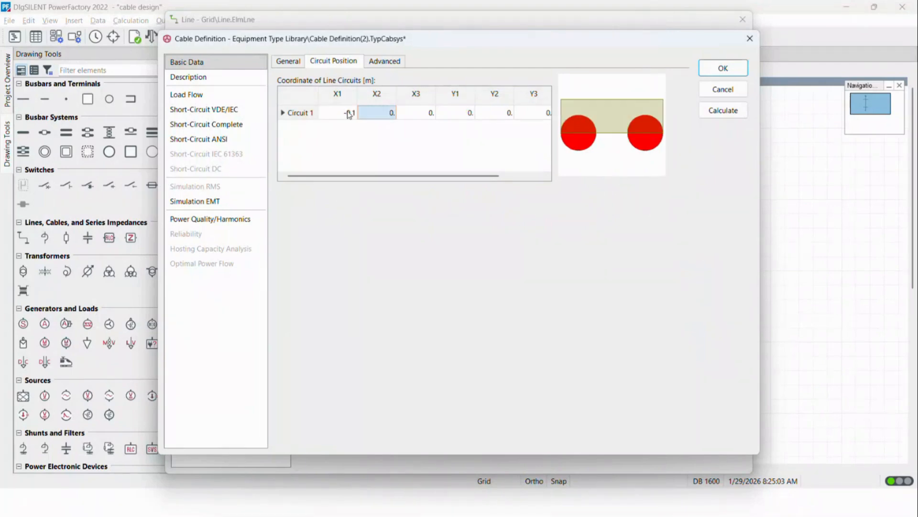
key(Tab)
text(-)
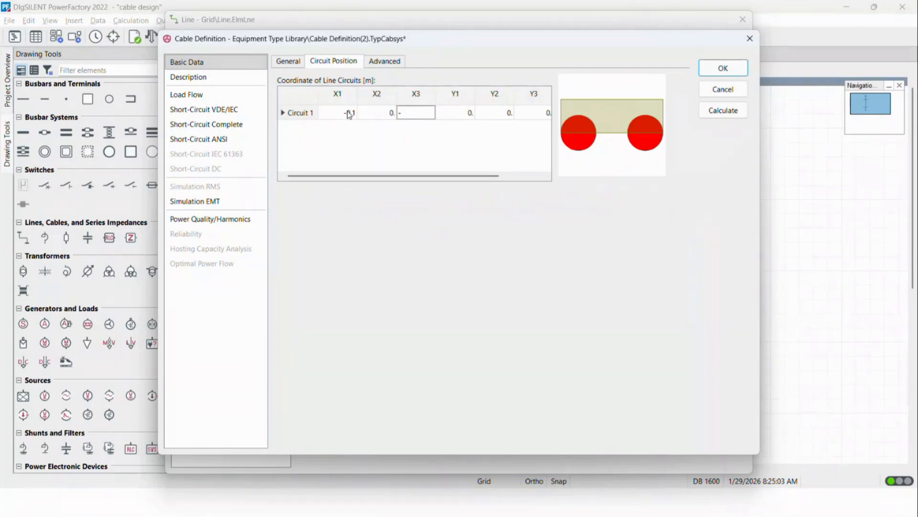
text(0.1)
- Set Circuit 1's Y1, Y2 and Y3 coordinates to 0.8 m and accept the cable definition and the line settings
click(455, 118)
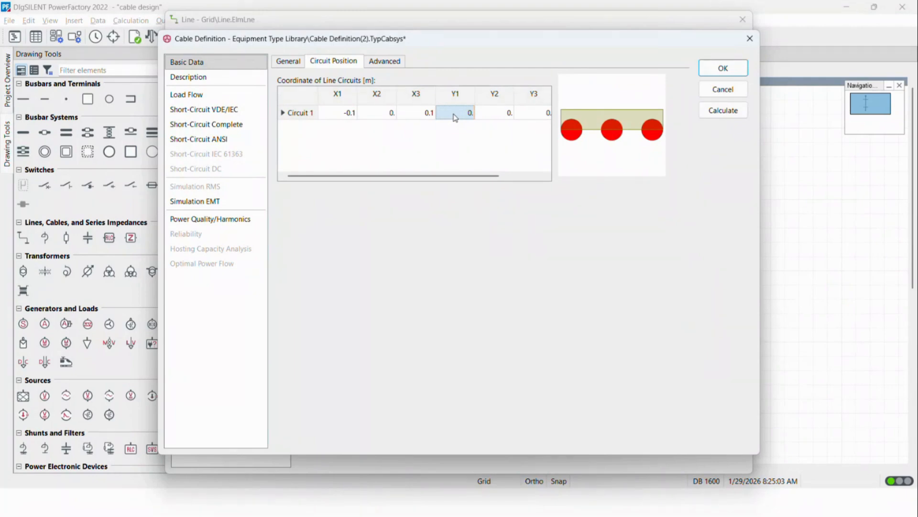
double_click(455, 117)
text(8)
key(Tab)
text(0.8)
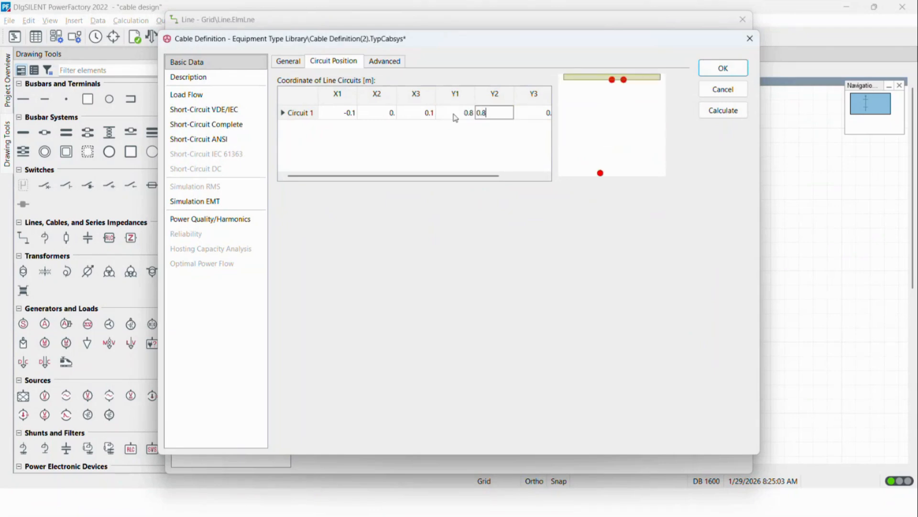
key(Tab)
text(0.8)
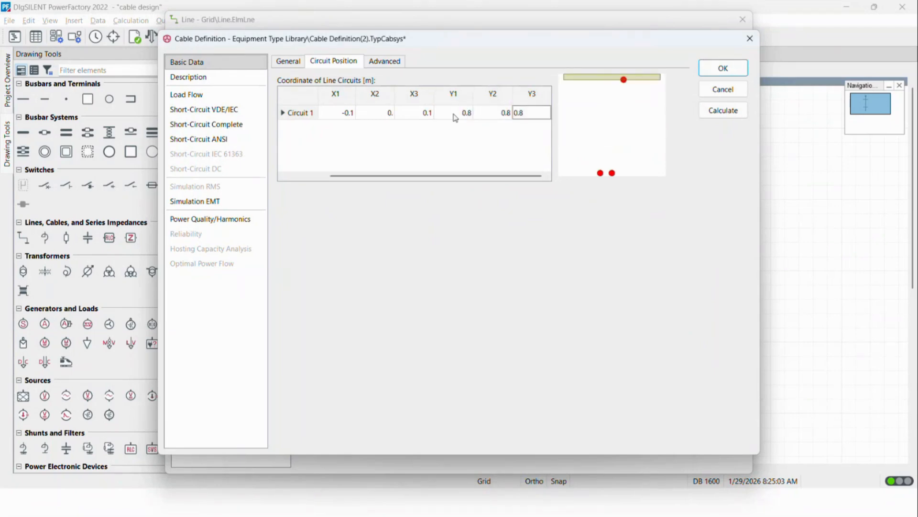
click(718, 116)
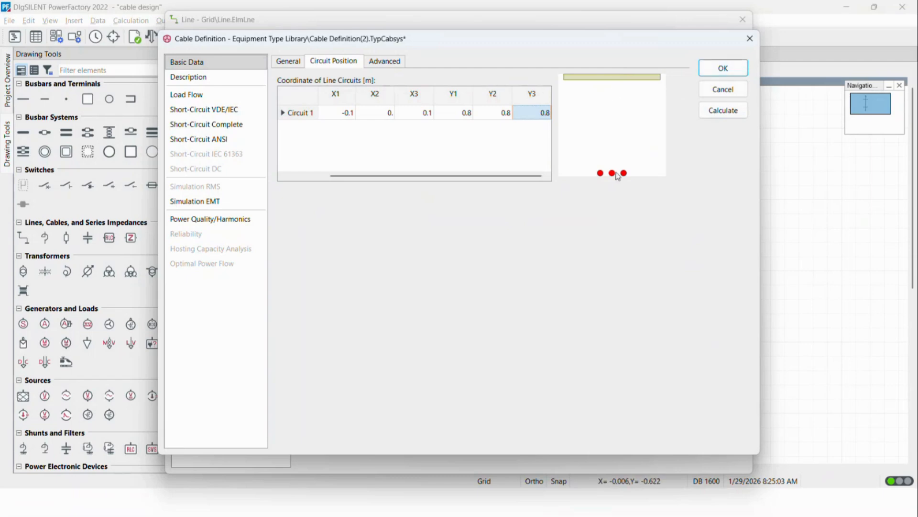
click(720, 71)
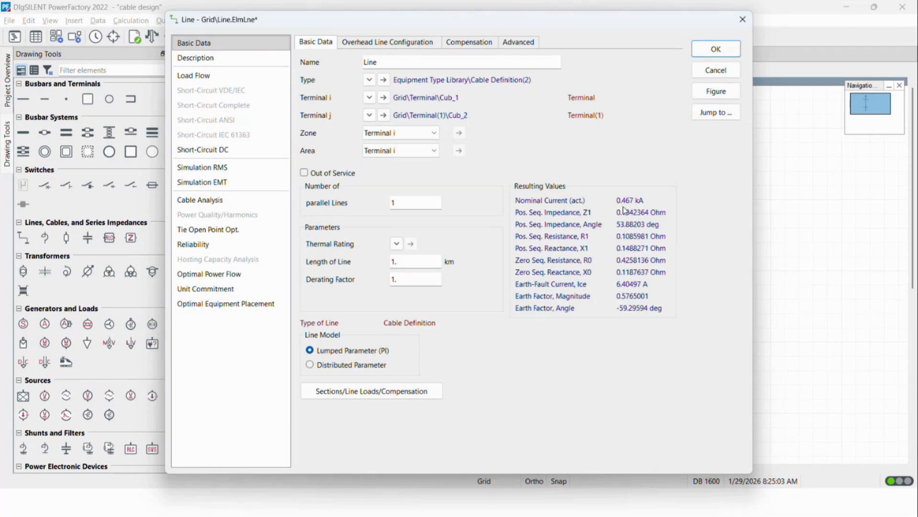
click(714, 50)
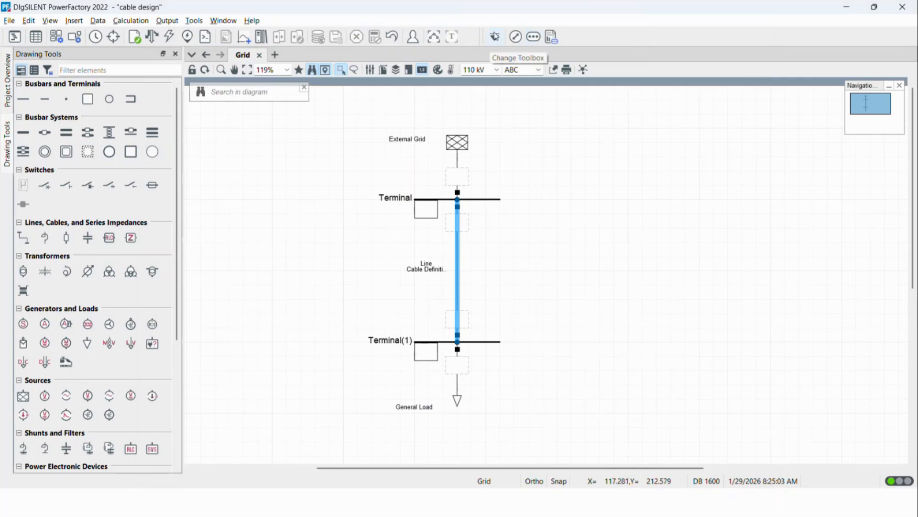
- Choose the Cable Analysis toolbox, run the Cable Ampacity Calculation for the line with IEC 60287, and close its report
click(495, 36)
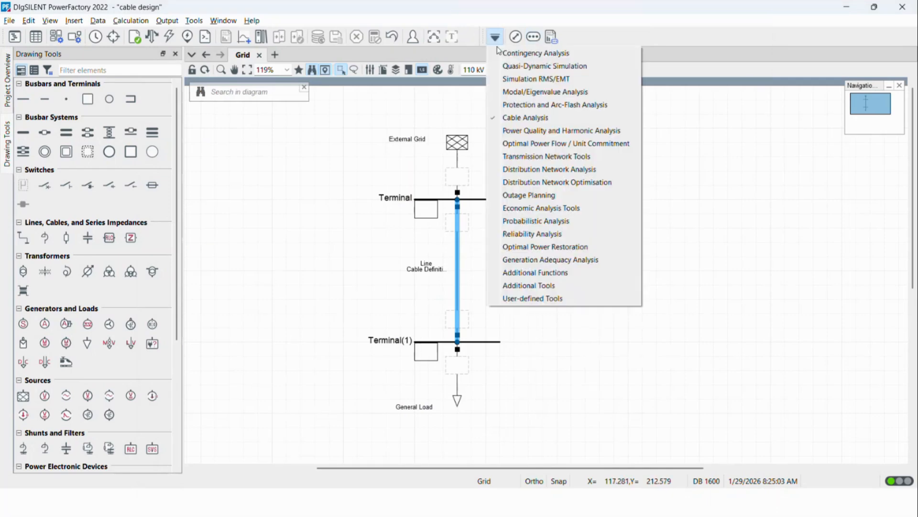
click(520, 120)
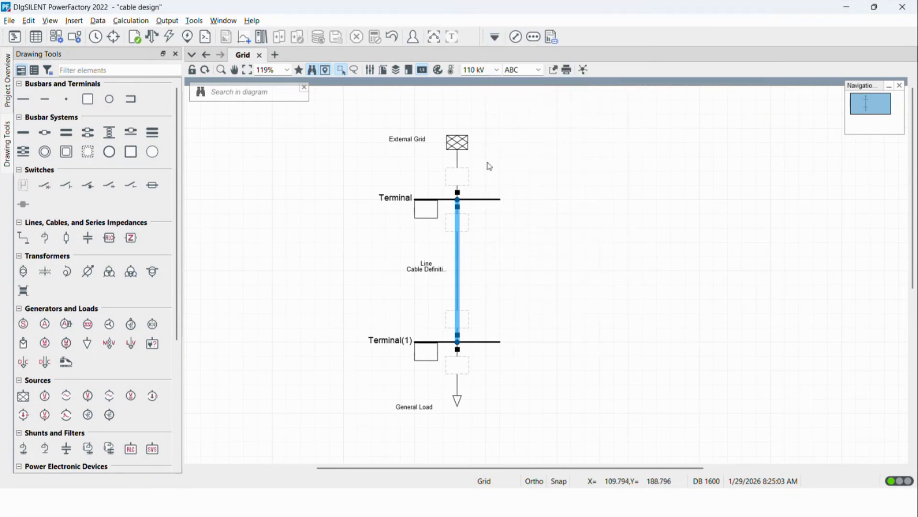
right_click(460, 269)
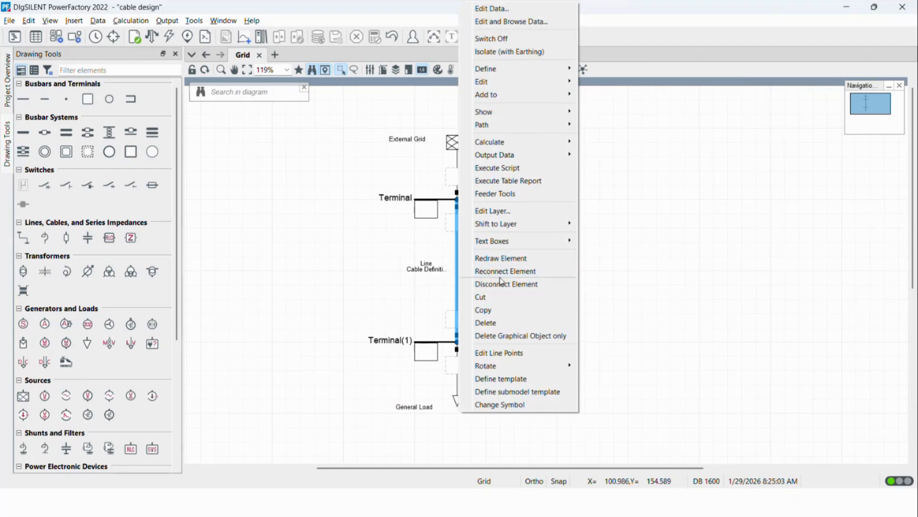
mouse_move(523, 143)
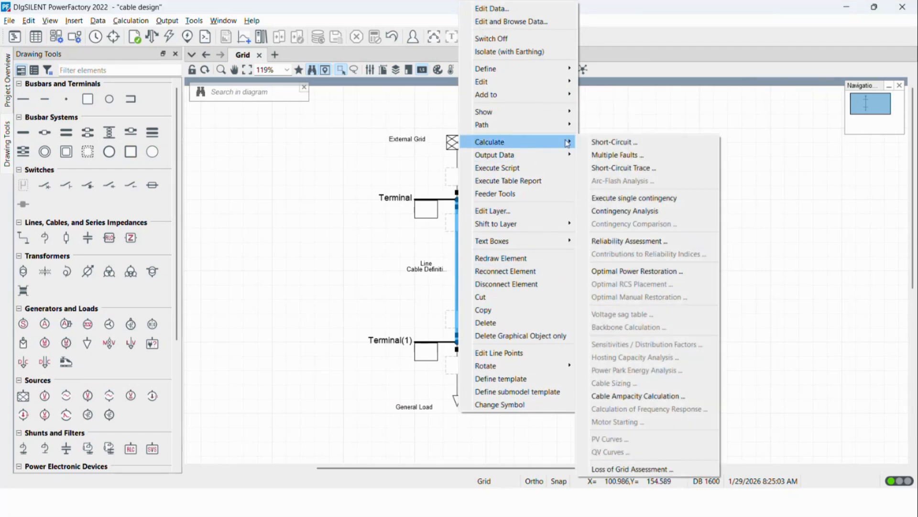
click(608, 398)
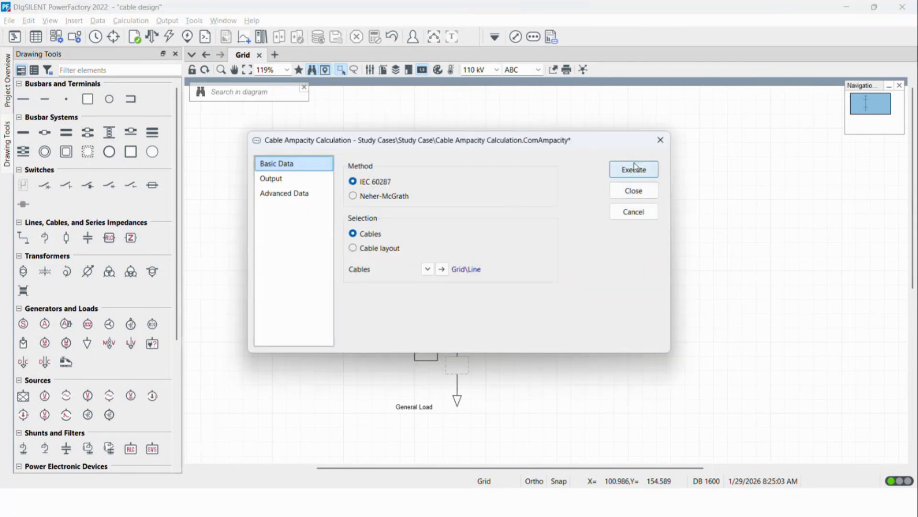
click(634, 167)
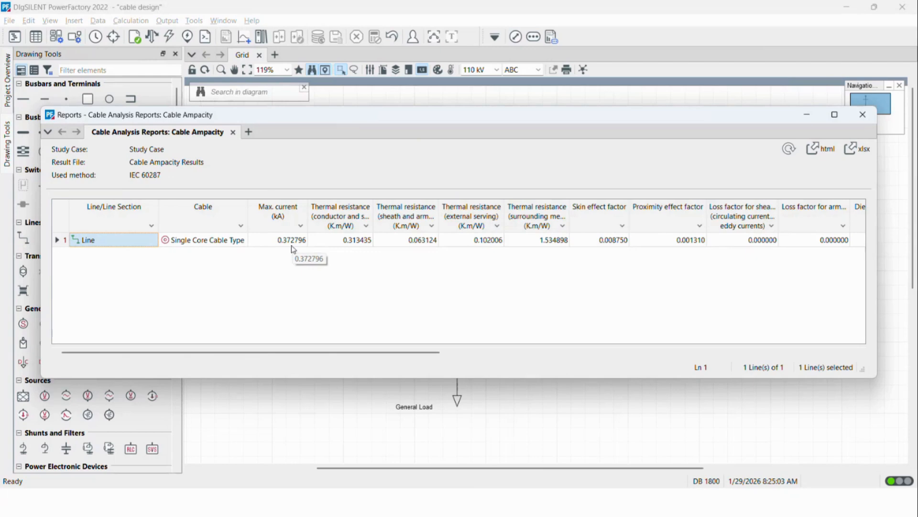
click(863, 115)
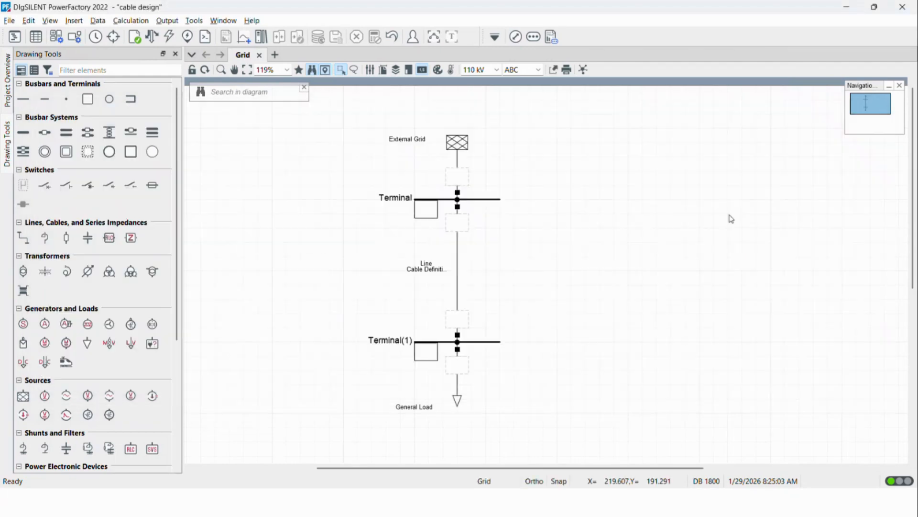
- Reopen the line's cable definition and set Circuit 1's Y1, Y2 and Y3 coordinates to 1 m
double_click(458, 266)
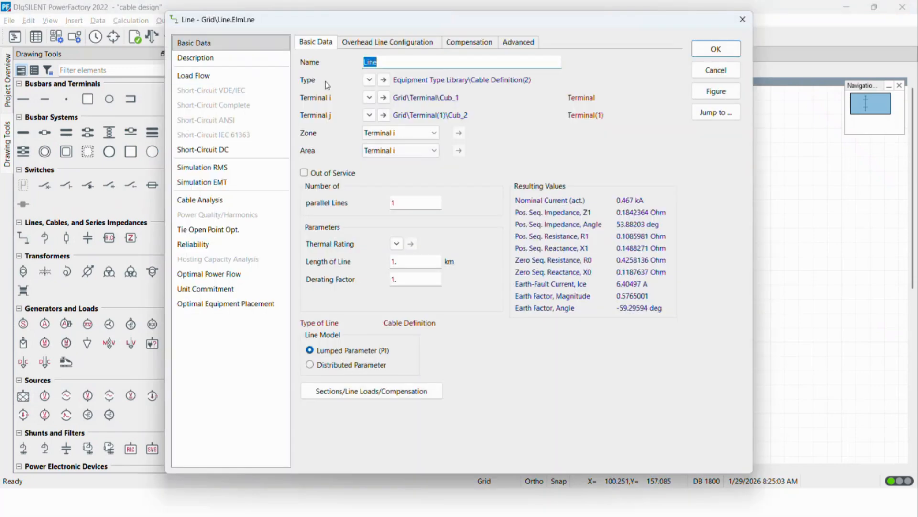
click(383, 80)
click(333, 61)
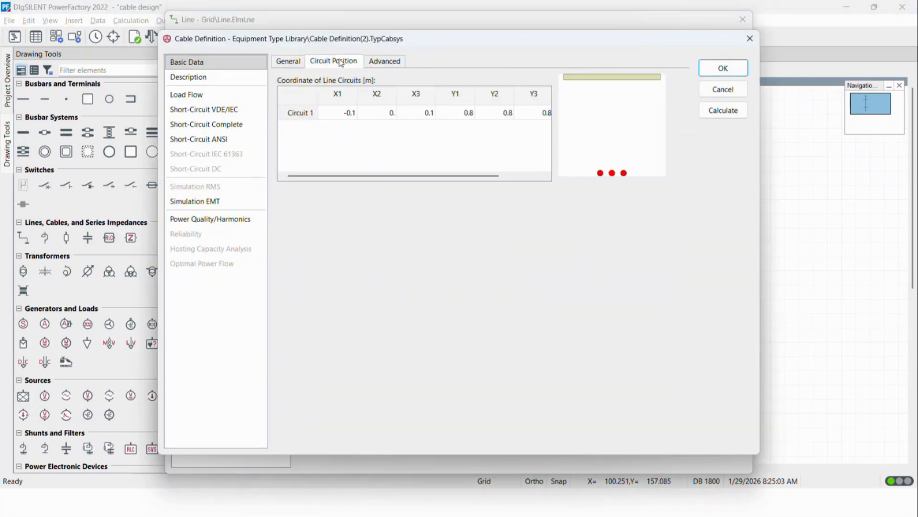
double_click(468, 113)
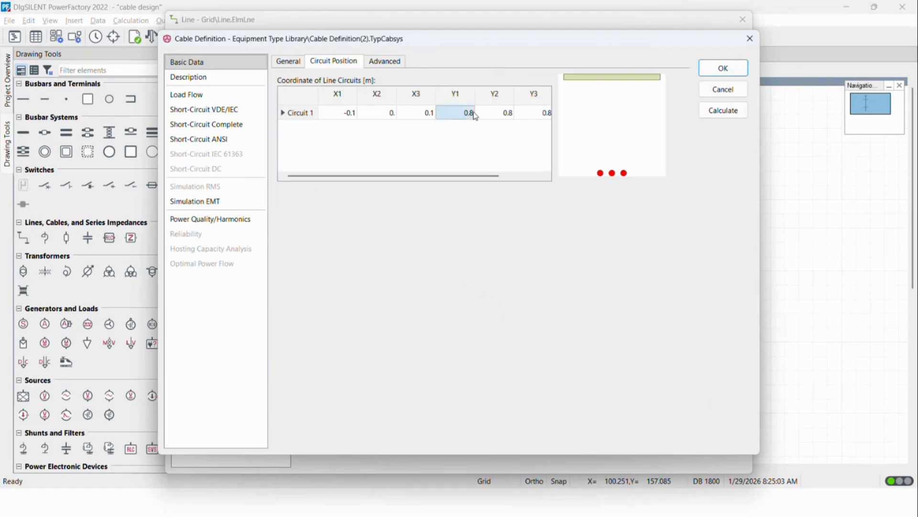
text(1)
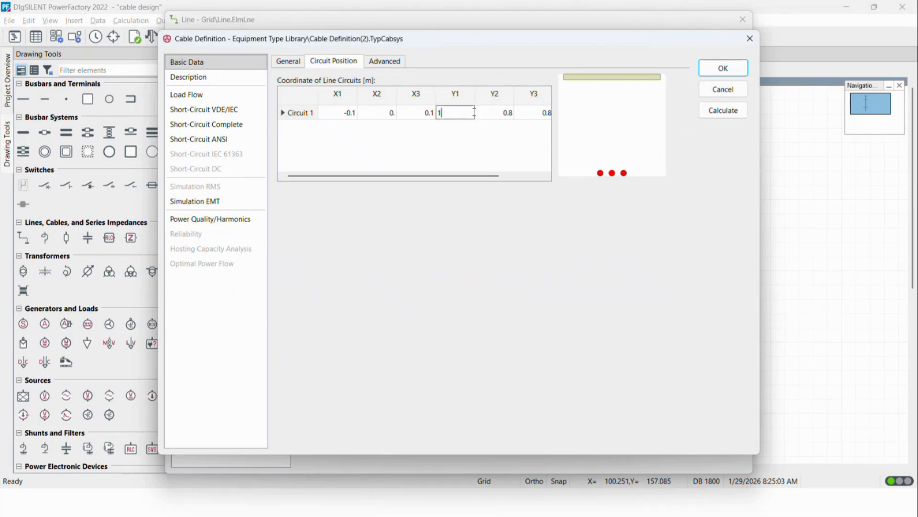
key(Tab)
text(1)
key(Tab)
text(1)
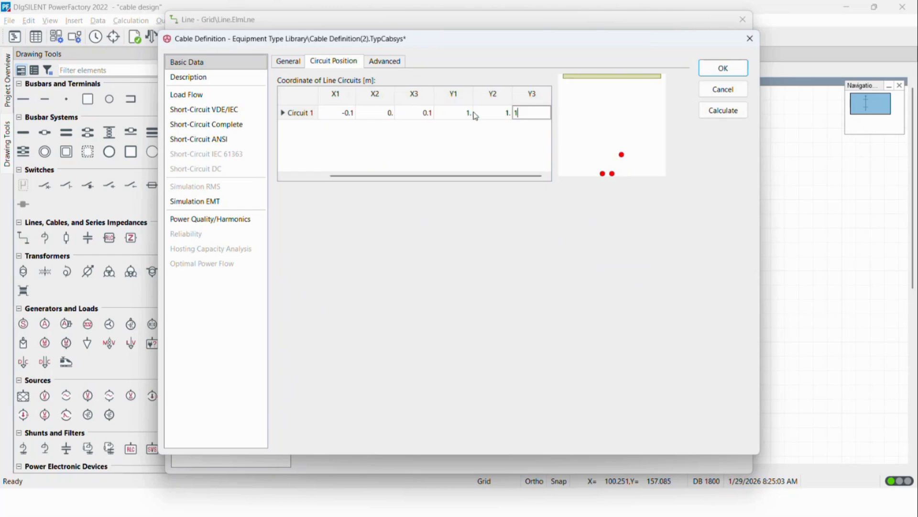
- Set Circuit 1's horizontal coordinates in the cable definition to X3 = 0.2 m and X1 = -0.2 m
click(425, 117)
text(0.2)
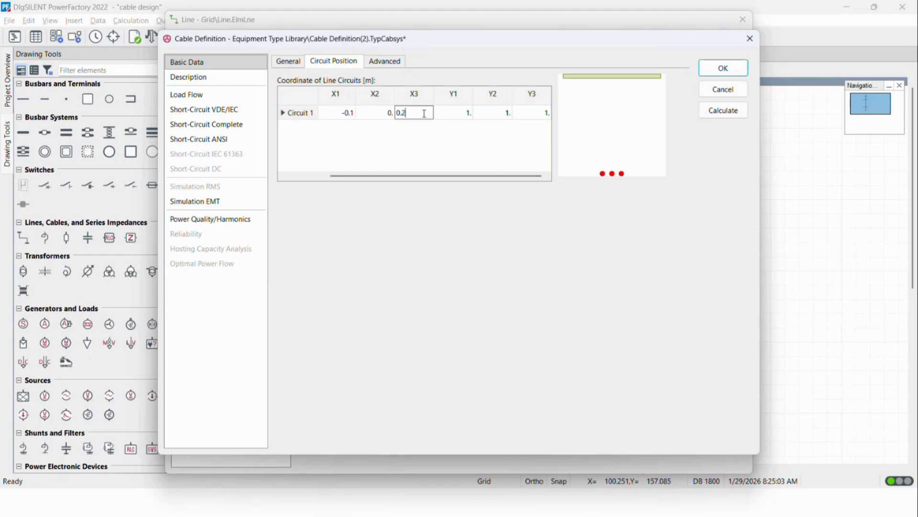
key(Return)
text(-0.2)
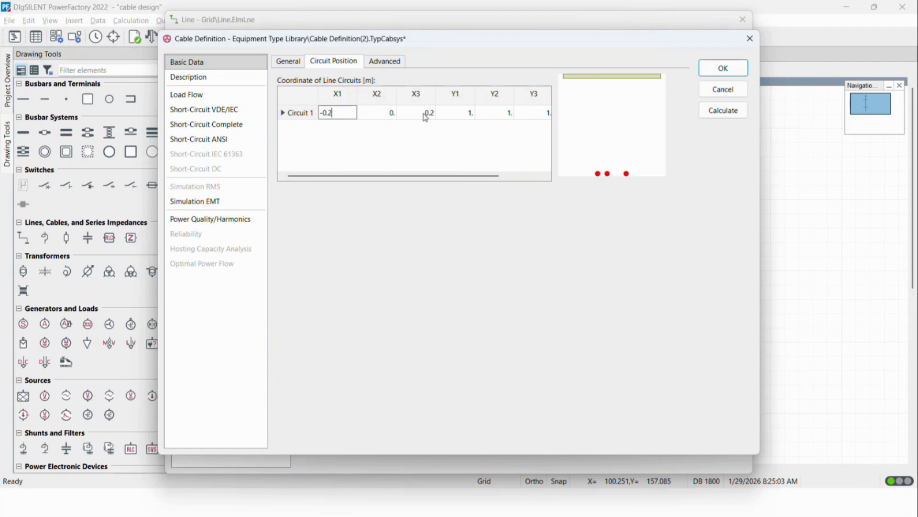
- Calculate the cable definition with the new circuit position and accept both it and the line settings
click(723, 110)
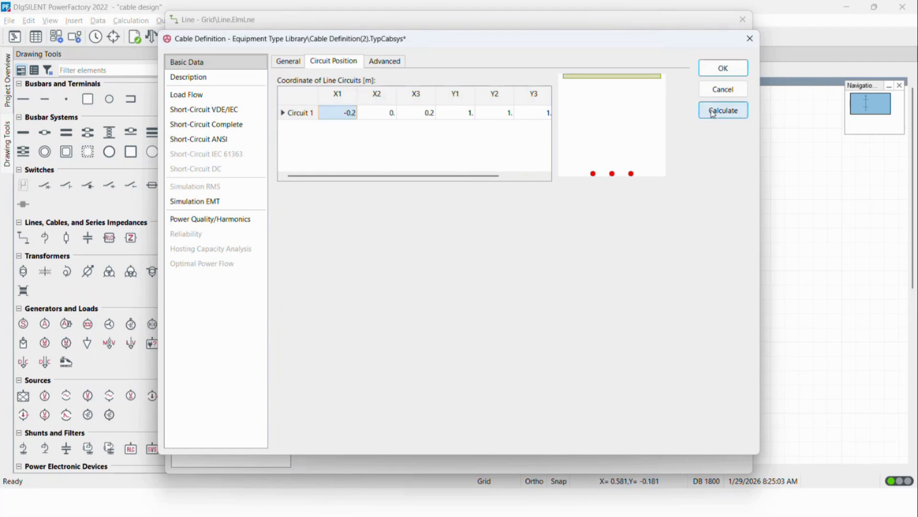
click(724, 69)
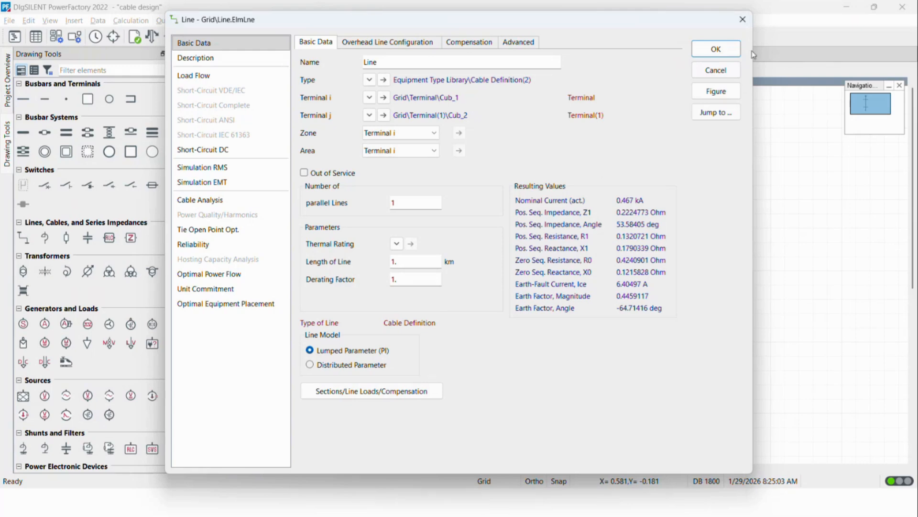
click(716, 50)
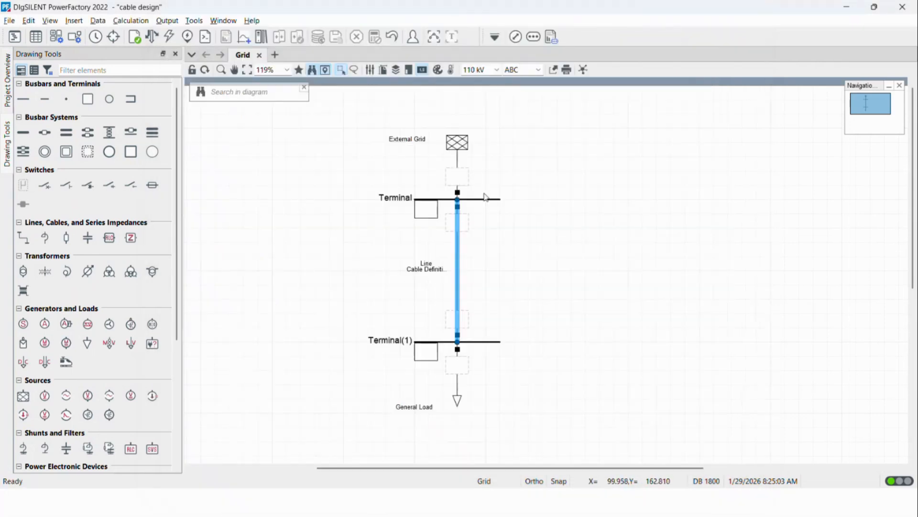
- Run the Cable Ampacity Calculation for Grid\Line with the IEC 60287 method, dismiss the battery notice and close the ampacity report
click(534, 39)
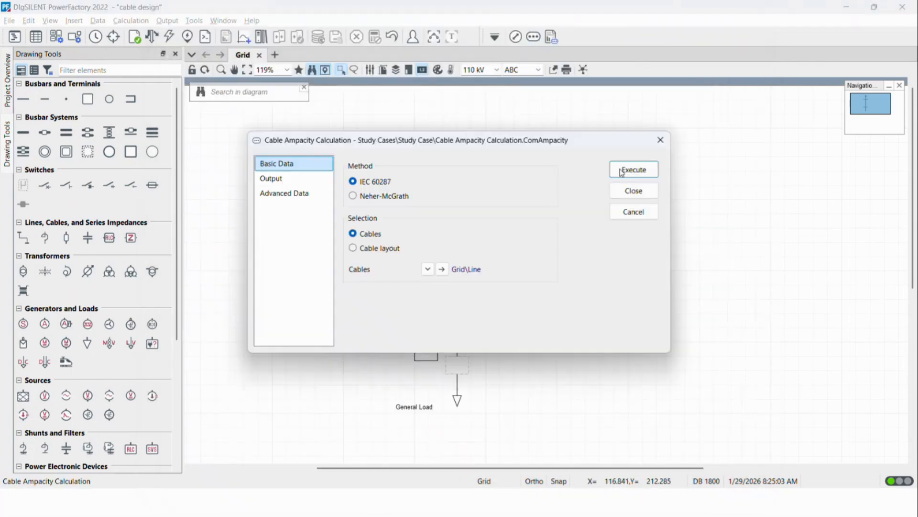
click(634, 171)
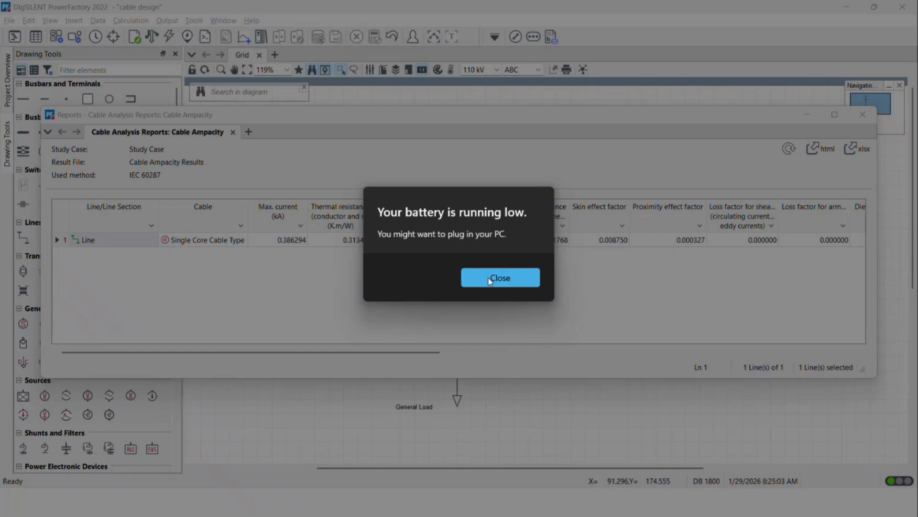
click(490, 281)
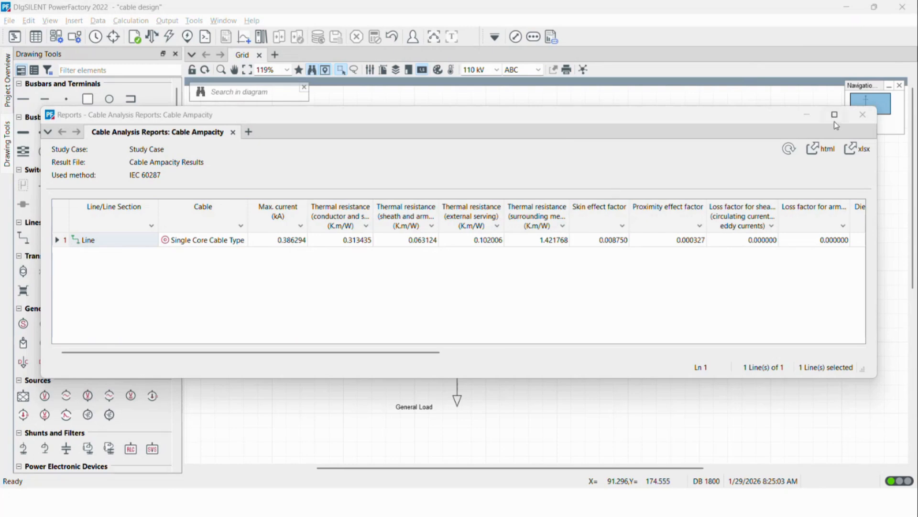
click(872, 118)
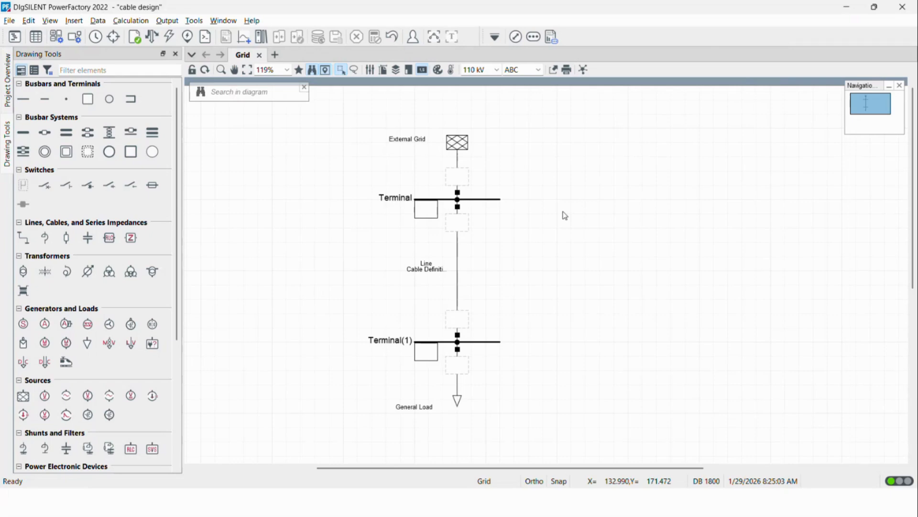
key(alt+Tab)
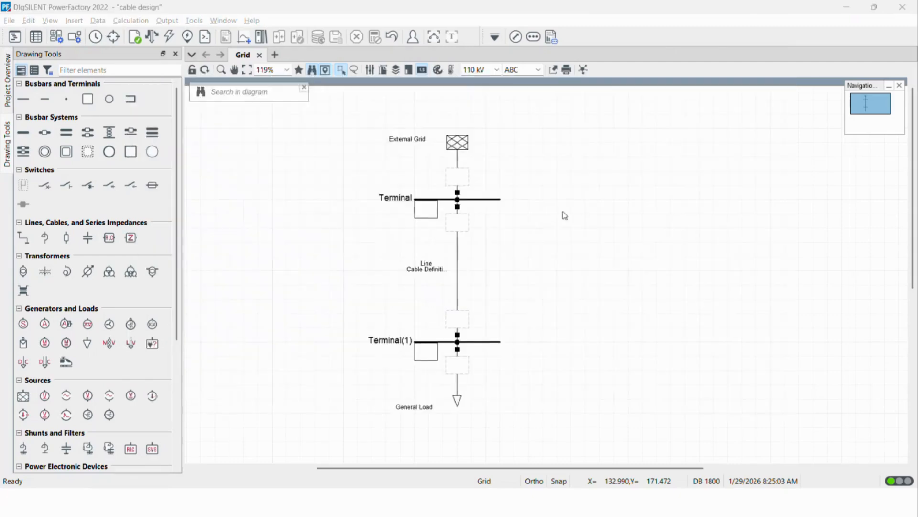
key(alt+Tab)
key(alt+Tab)
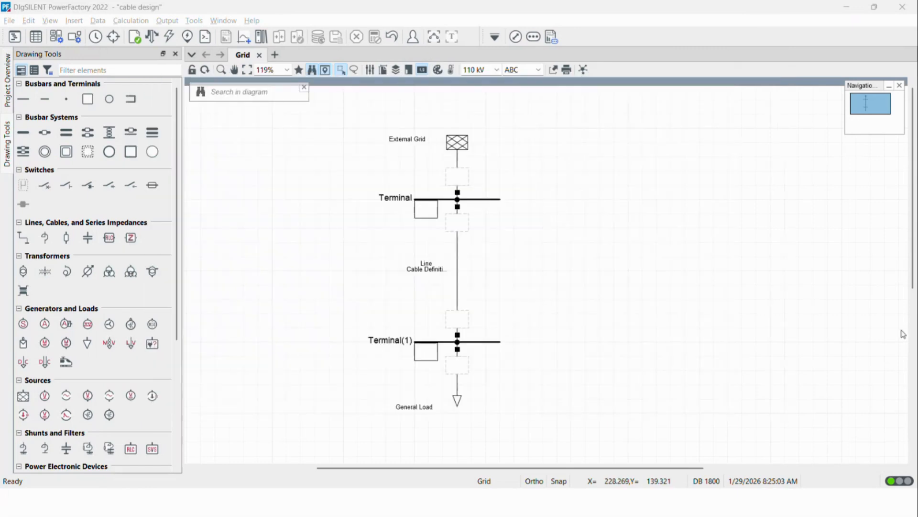